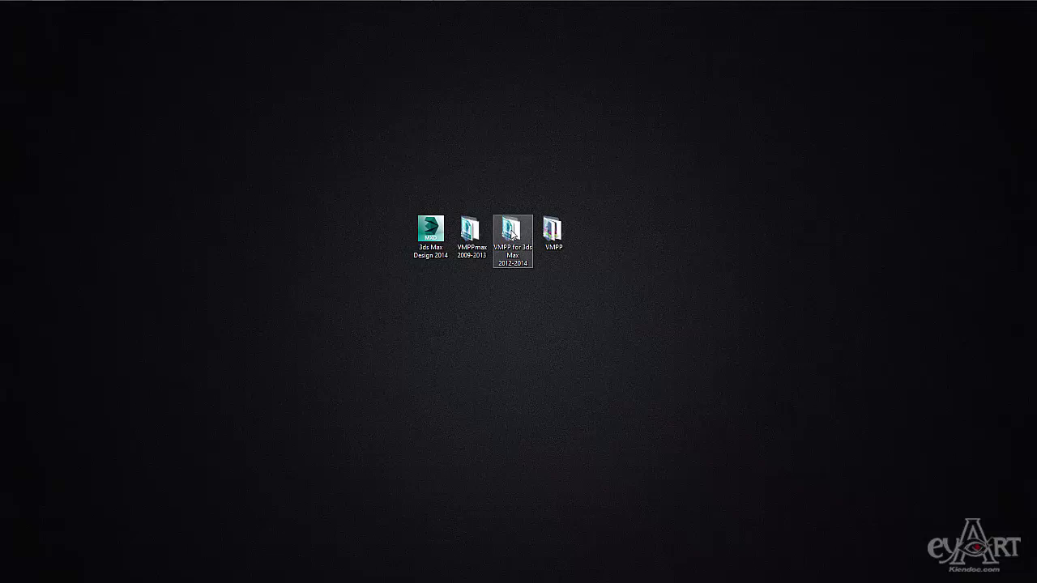
# Run ssvrmppSetup.exe from the VMPP for 3ds Max 2012-2014 desktop folder as administrator and proceed to the install location.
pyautogui.doubleClick(512, 232)
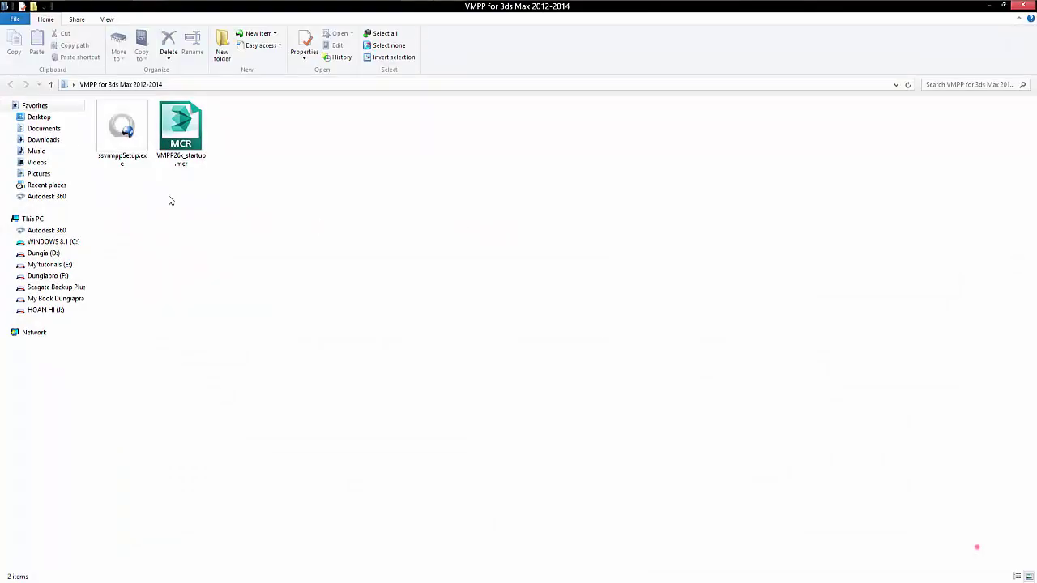
pyautogui.rightClick(119, 122)
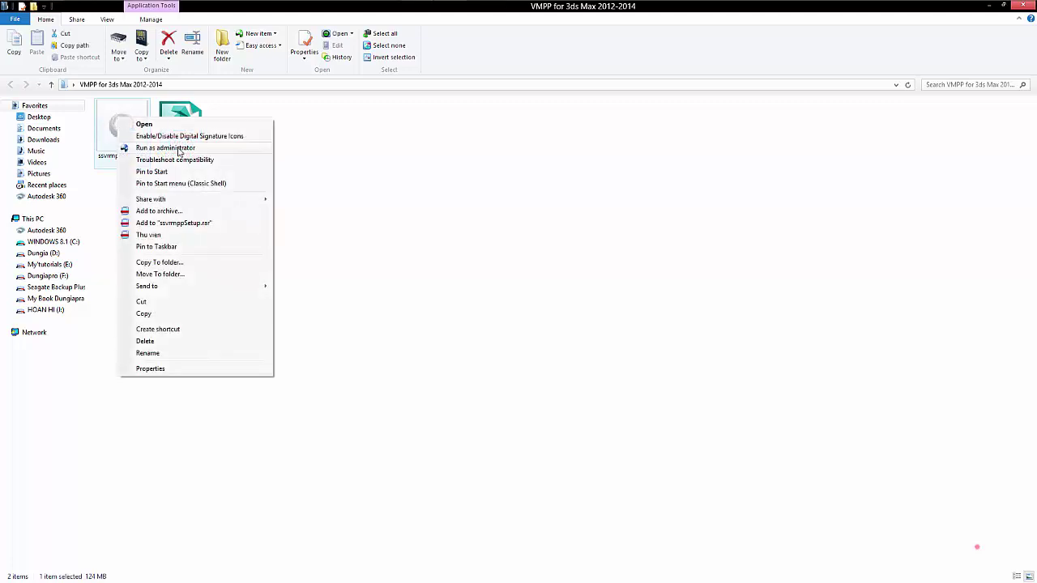
pyautogui.click(180, 149)
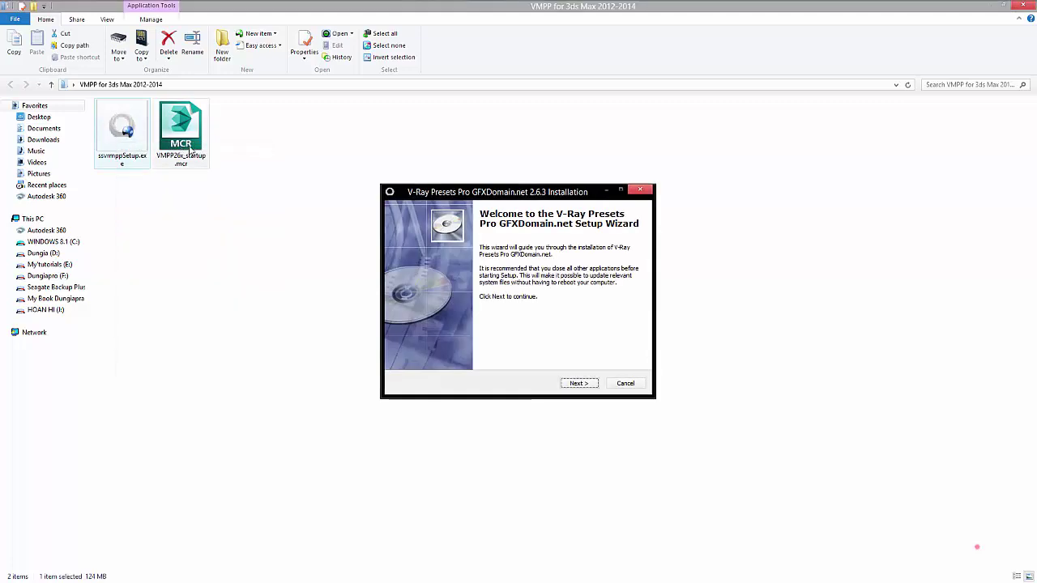
pyautogui.click(580, 384)
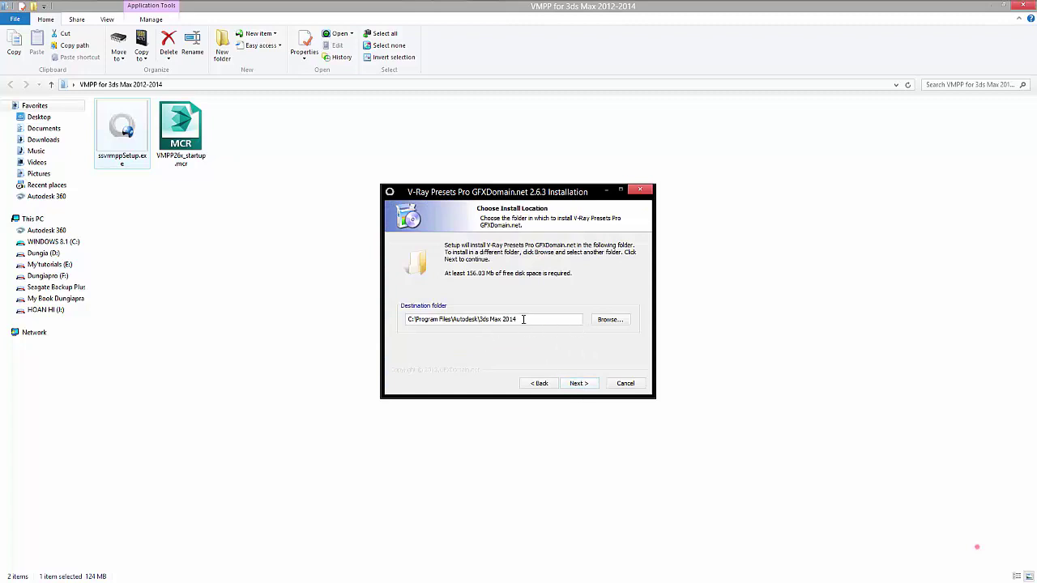
# Set the installer's destination folder to C:\Program Files\Autodesk\3ds Max Design 2014.
pyautogui.click(611, 320)
pyautogui.click(446, 279)
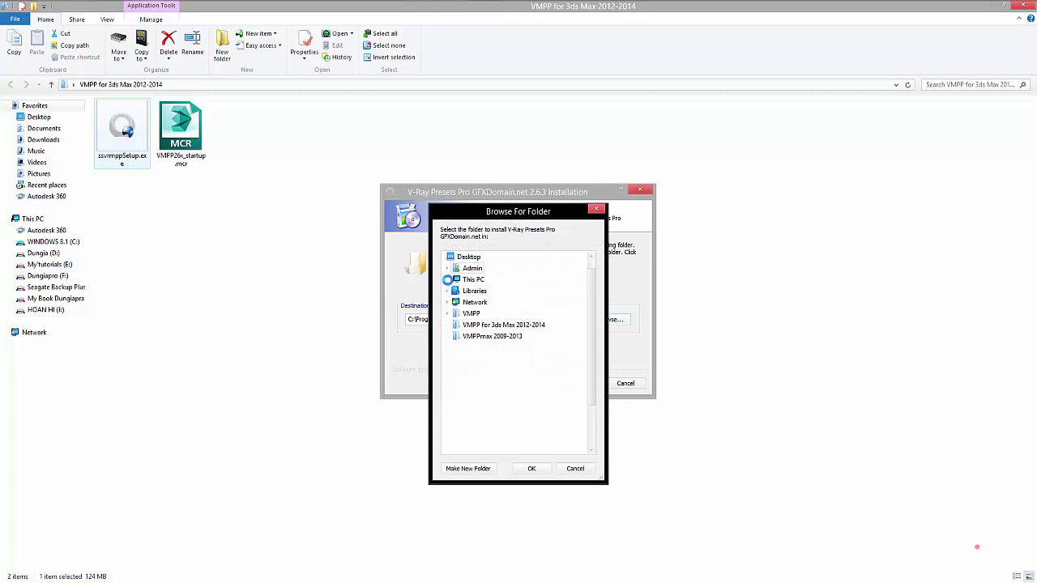
pyautogui.click(453, 359)
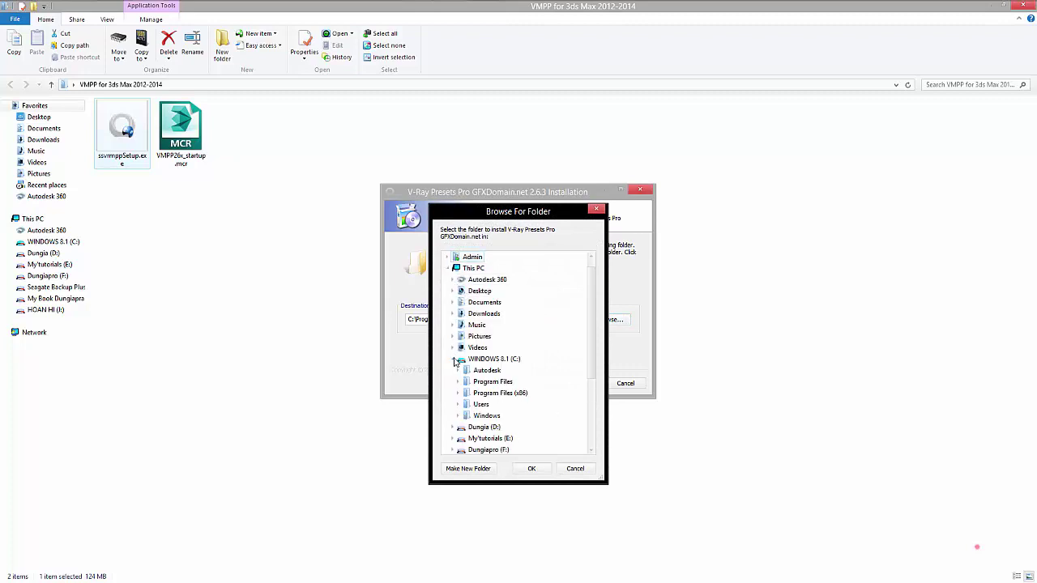
pyautogui.scroll(-2, 454, 362)
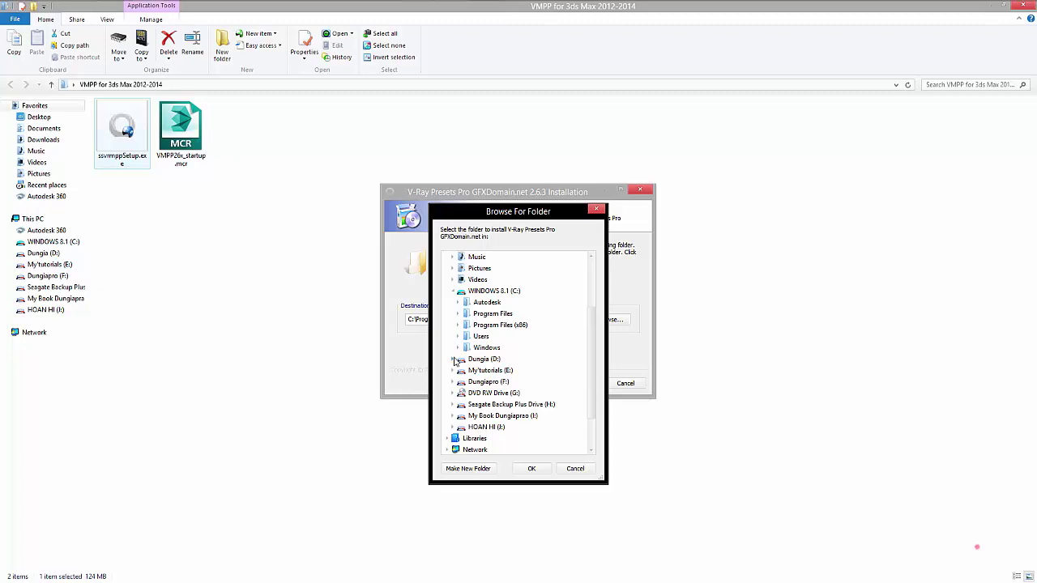
pyautogui.click(458, 314)
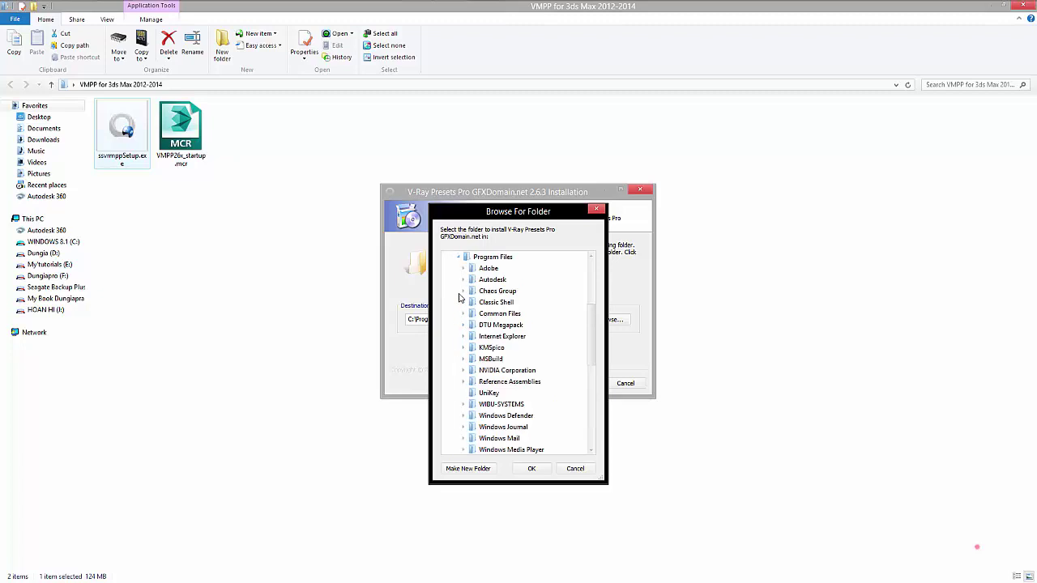
pyautogui.click(463, 280)
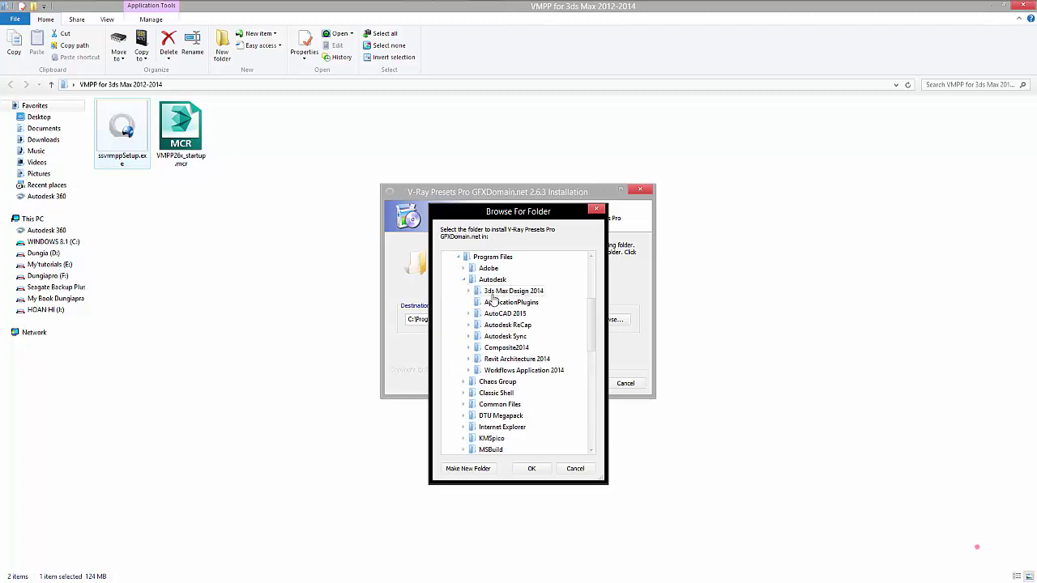
pyautogui.doubleClick(508, 291)
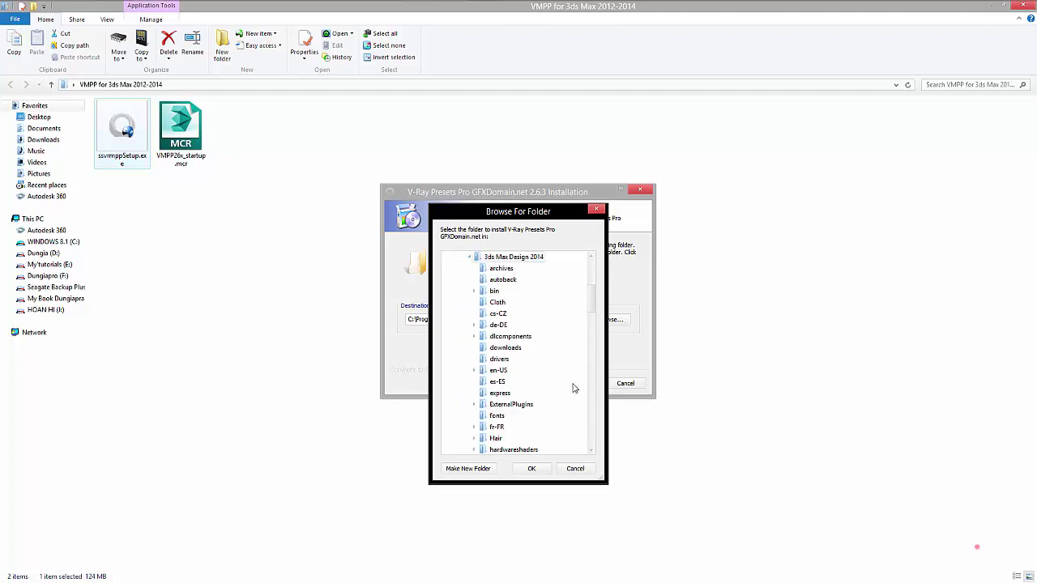
pyautogui.click(532, 469)
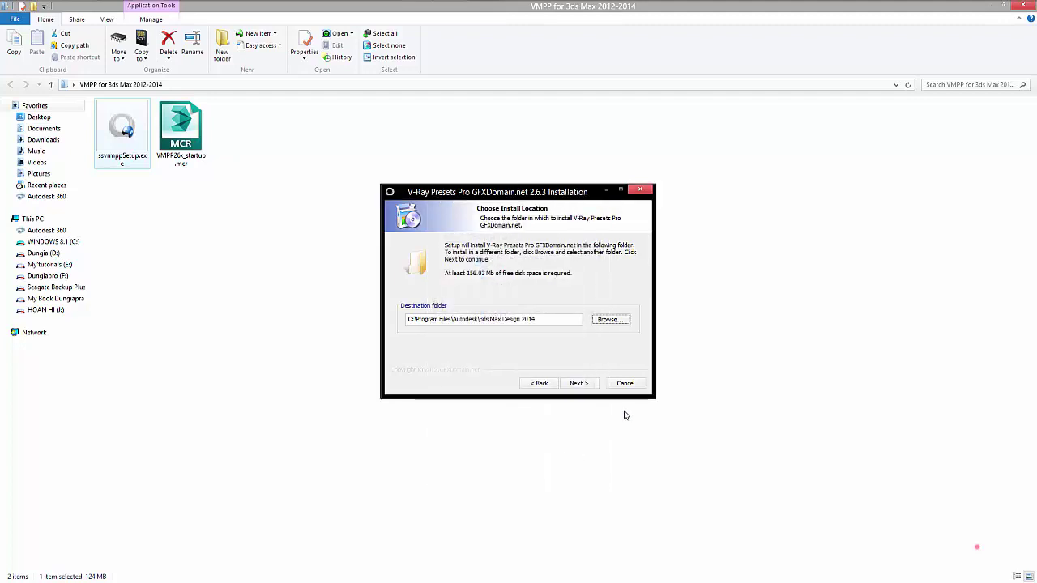
# Install V-Ray Presets Pro into the chosen folder and finish the setup wizard.
pyautogui.click(579, 384)
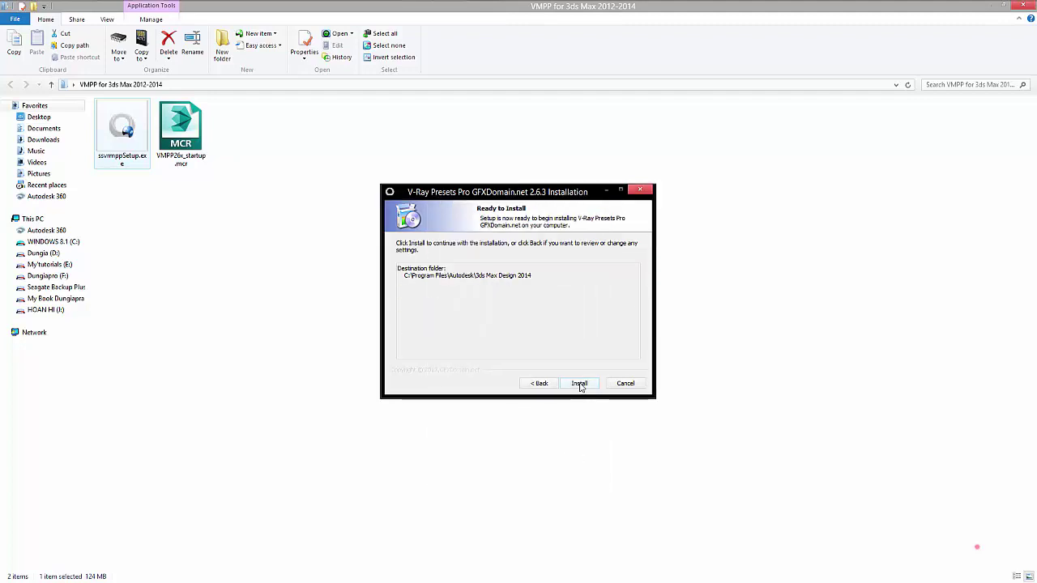
pyautogui.click(579, 384)
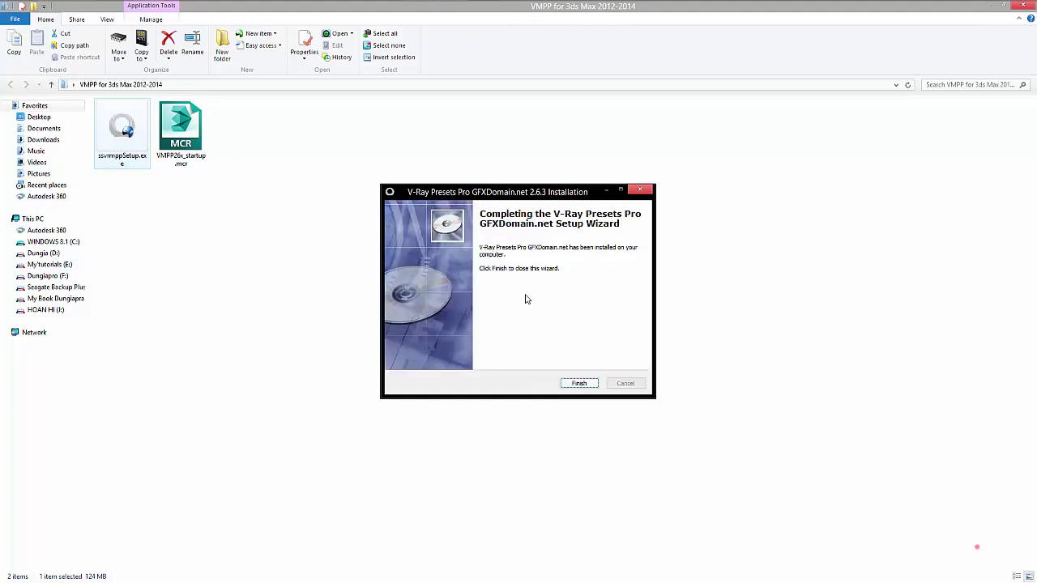
pyautogui.click(580, 384)
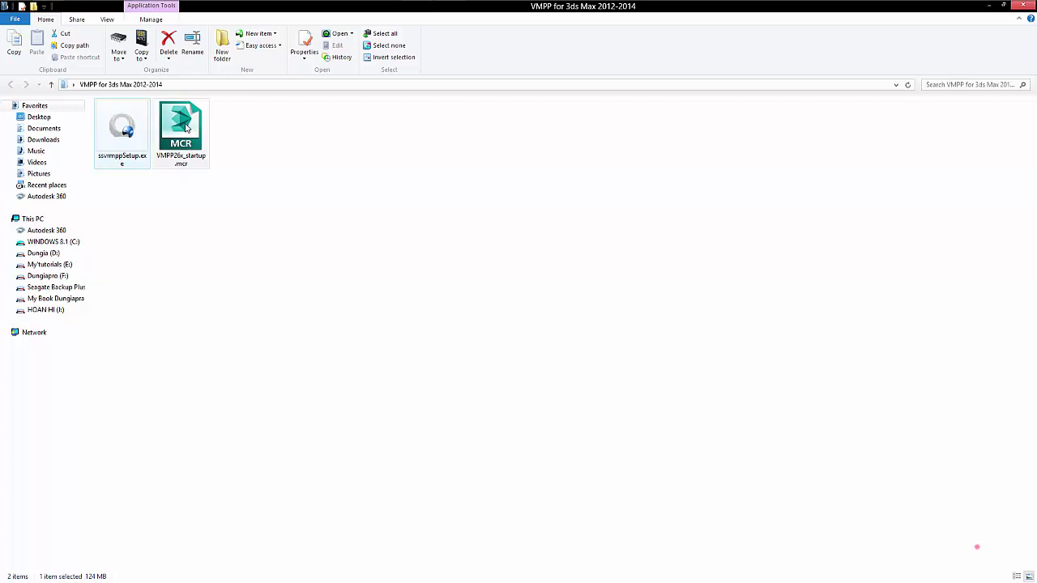
# Copy VMPP26x_startup.mcr into C:\Program Files\Autodesk\3ds Max Design 2014\MacroScripts with administrator permission, and close the folder window.
pyautogui.rightClick(189, 129)
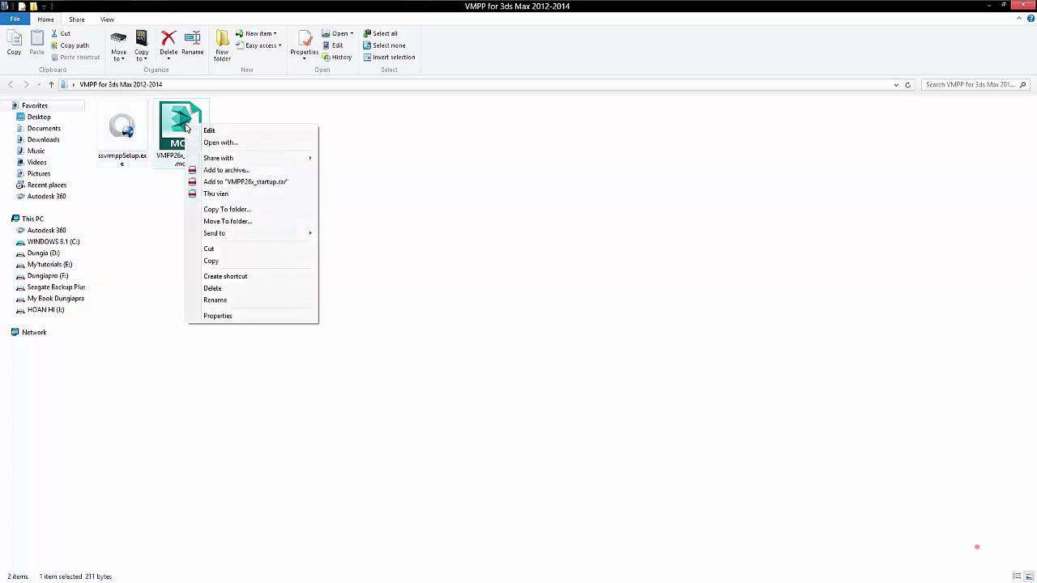
pyautogui.click(212, 261)
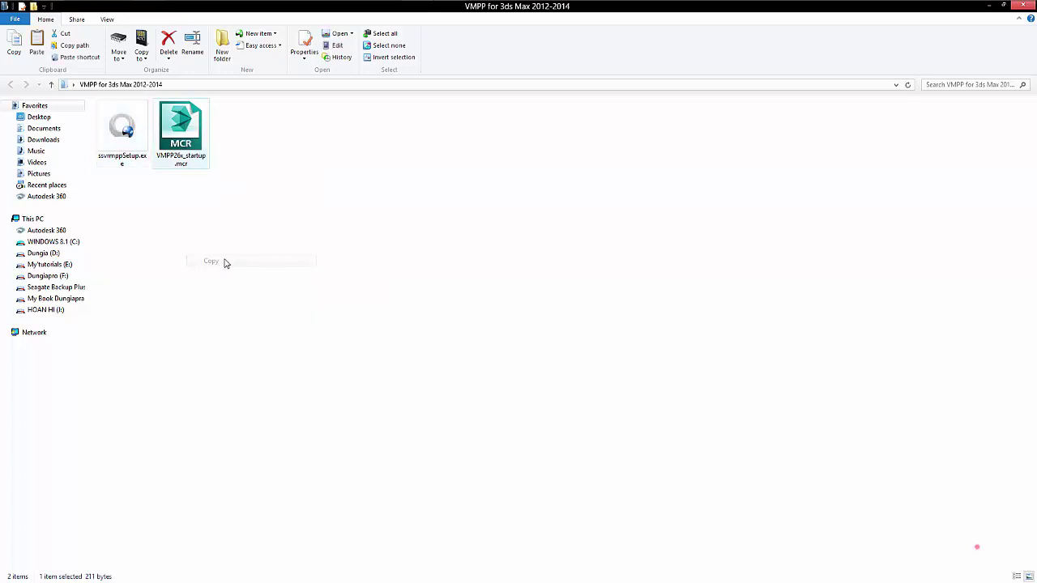
pyautogui.click(53, 242)
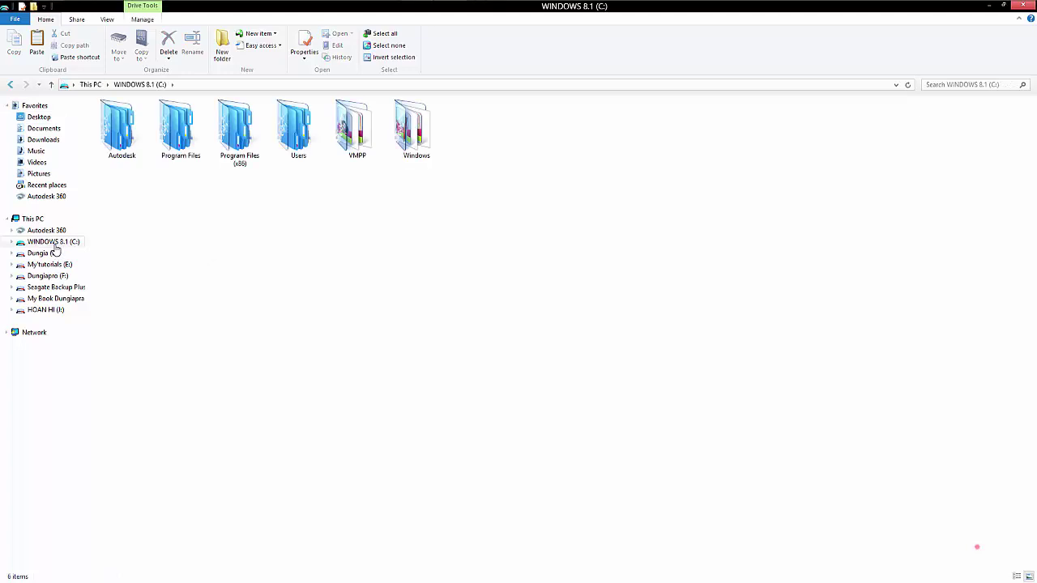
pyautogui.doubleClick(188, 145)
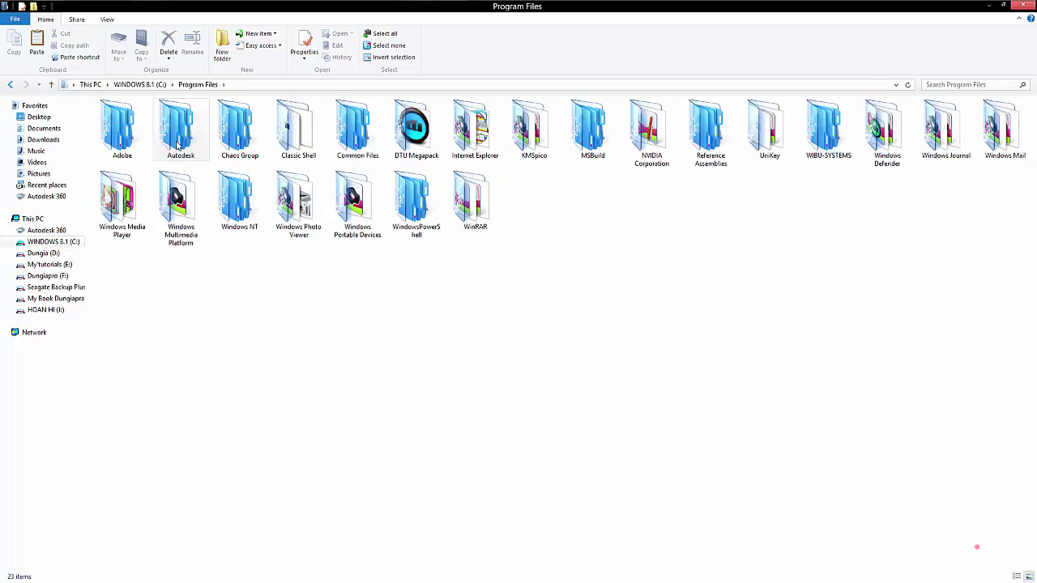
pyautogui.doubleClick(177, 143)
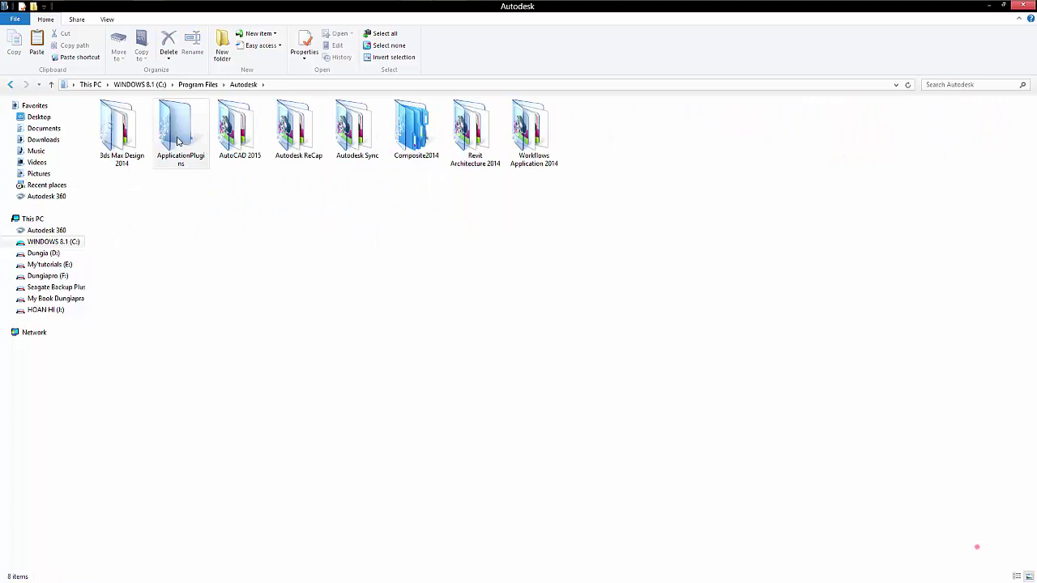
pyautogui.doubleClick(122, 134)
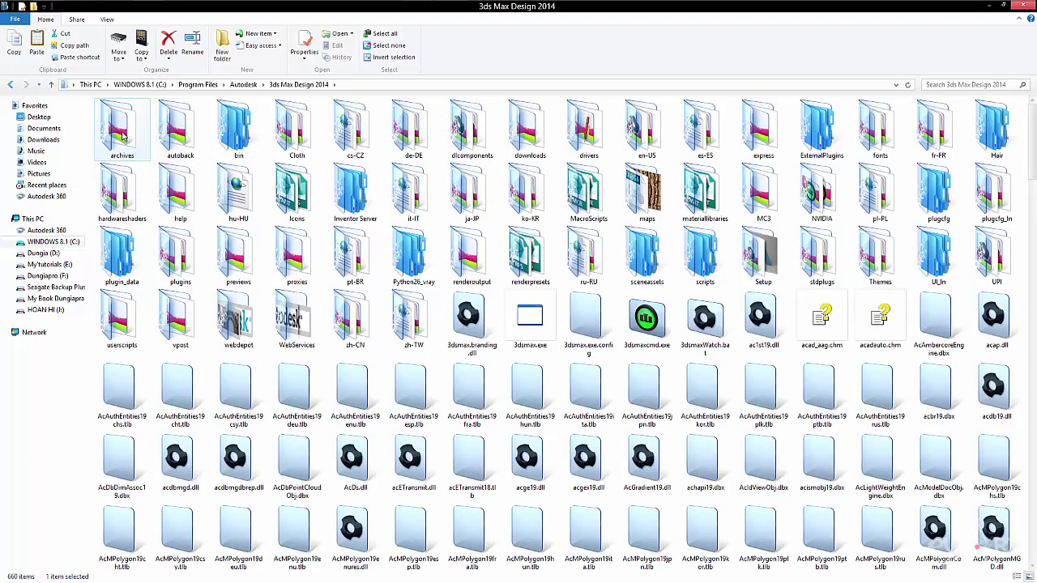
pyautogui.doubleClick(589, 198)
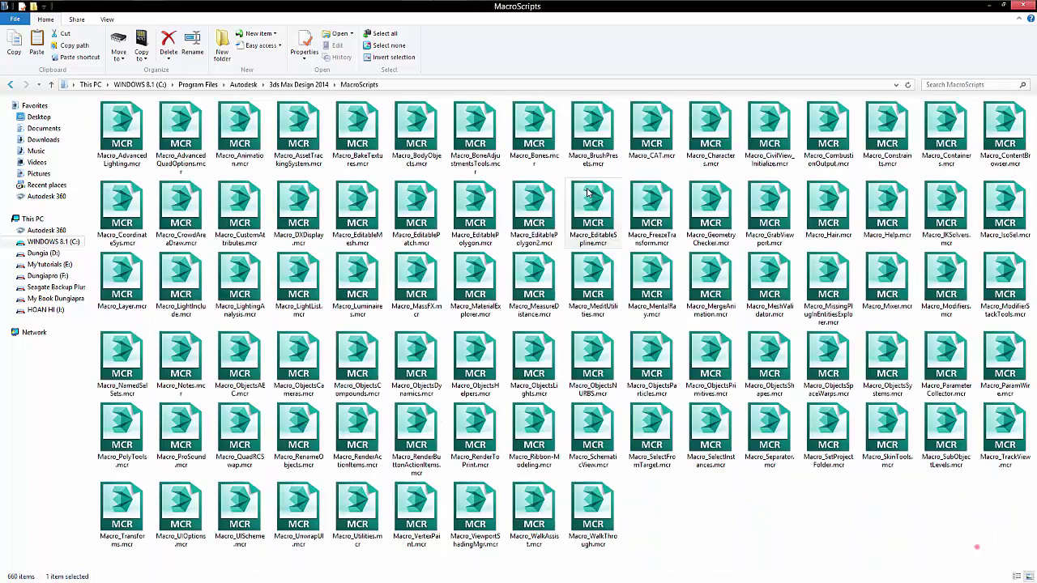
pyautogui.rightClick(685, 516)
pyautogui.click(717, 435)
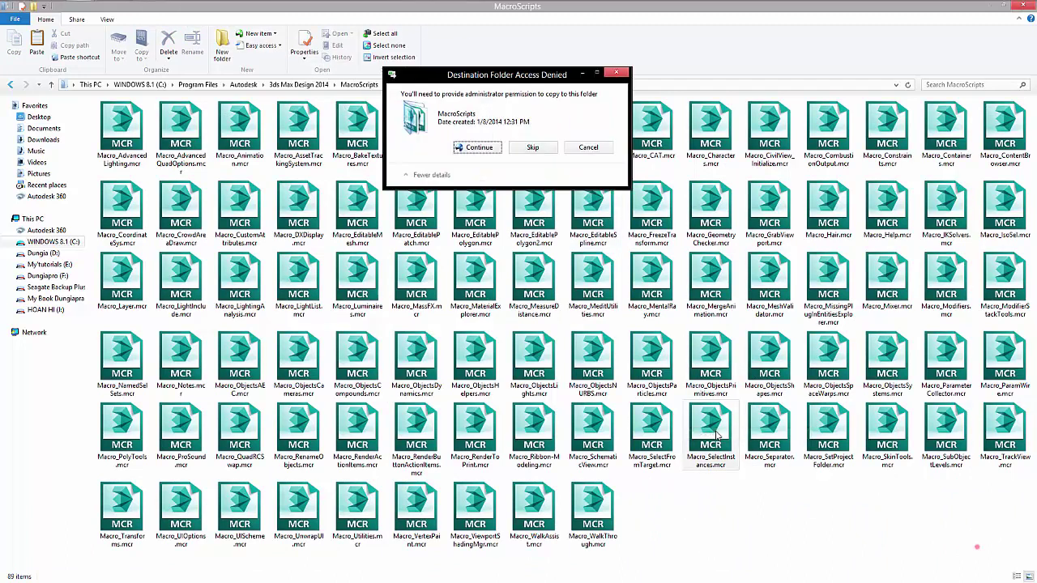
pyautogui.click(477, 148)
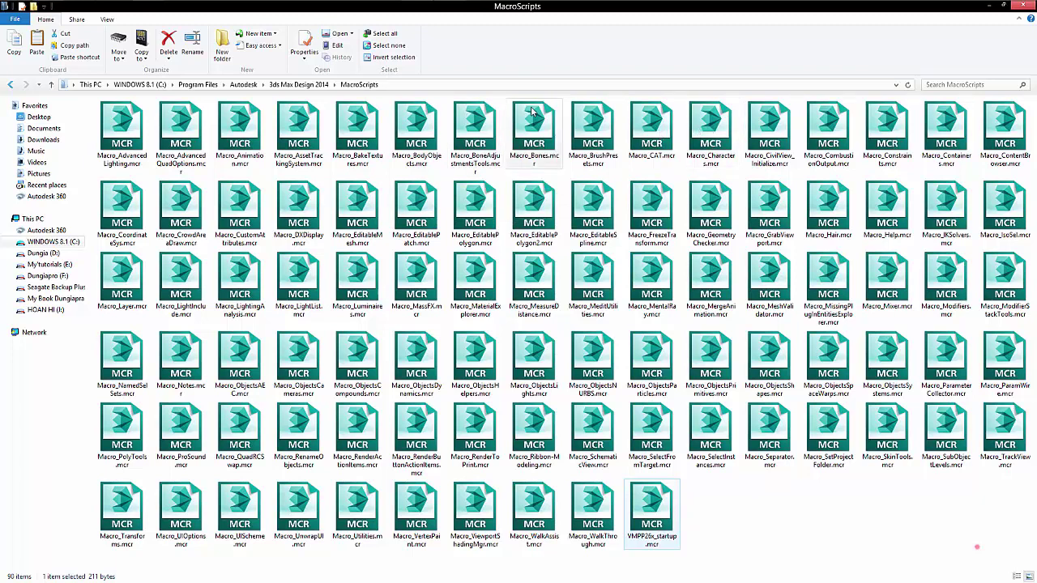
pyautogui.click(1022, 8)
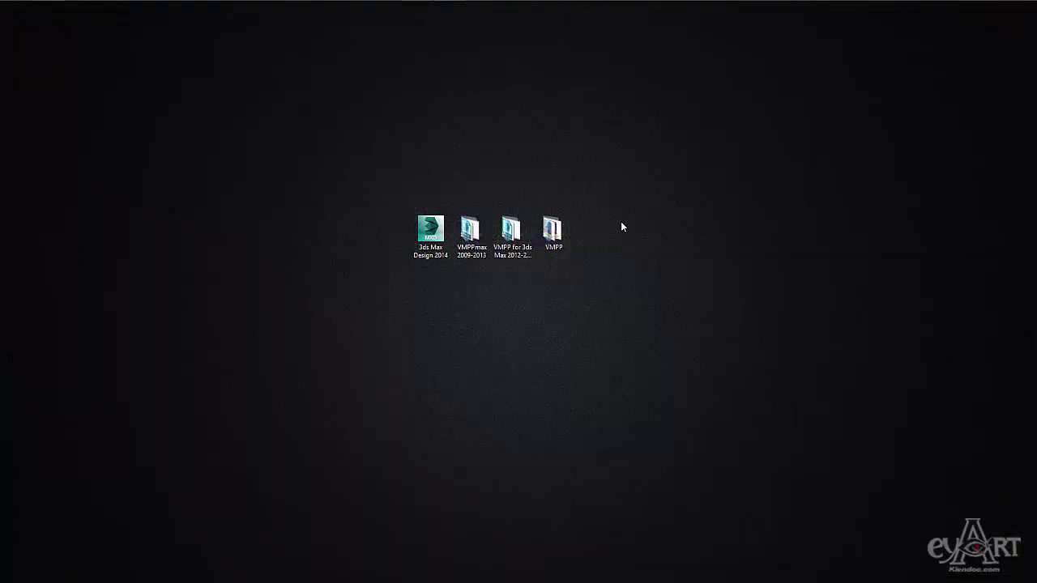
# Copy the VMPP folder from the desktop to the root of drive C:, replacing the existing files, and close the window.
pyautogui.rightClick(553, 234)
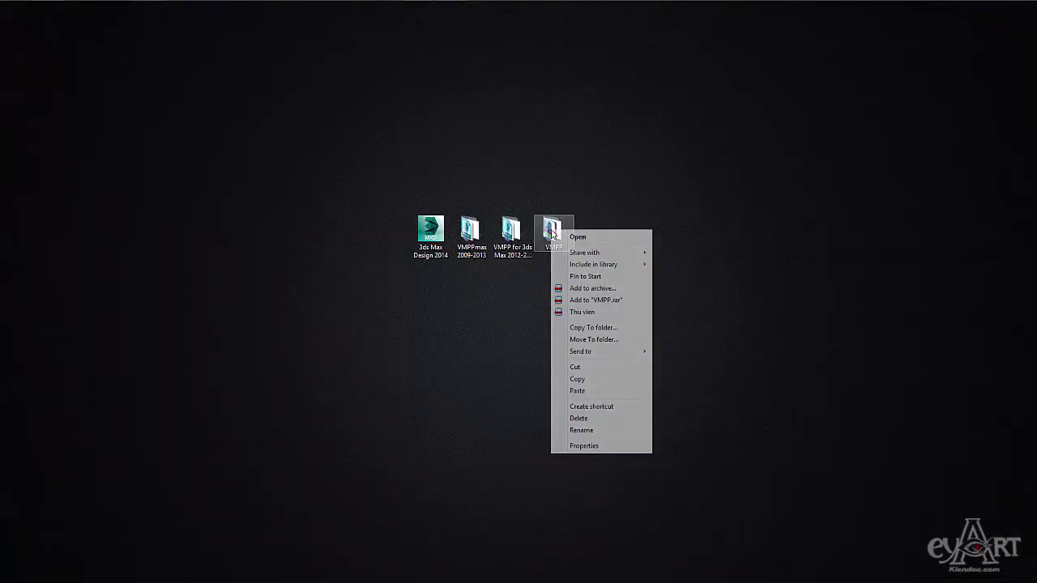
pyautogui.click(589, 380)
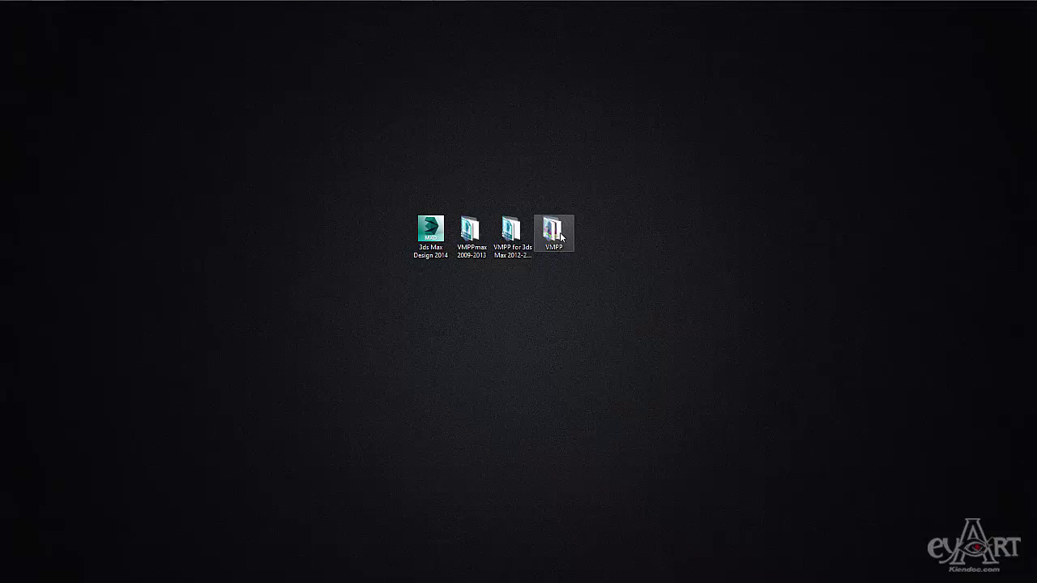
pyautogui.press('super+e')
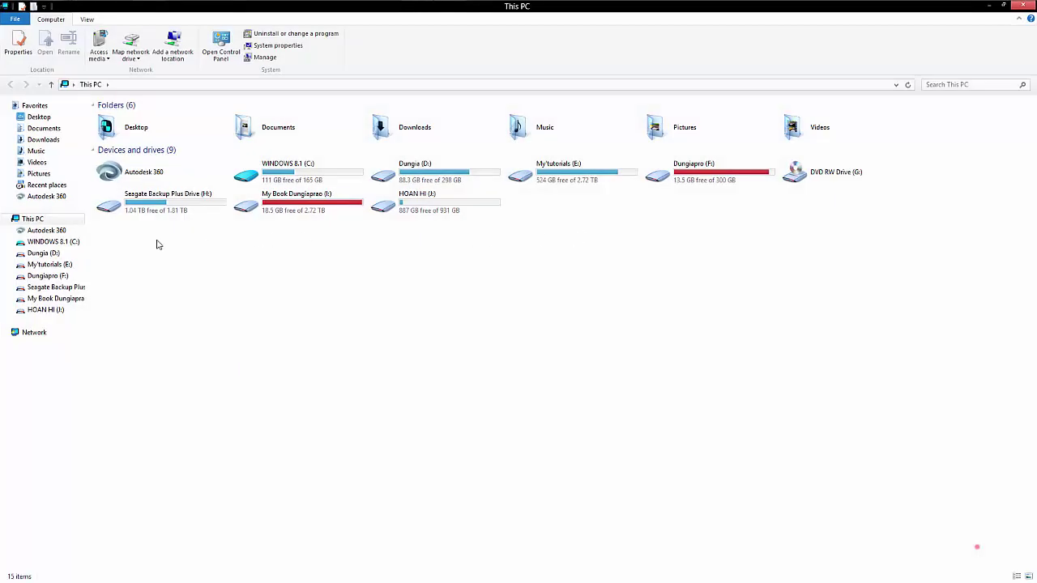
pyautogui.click(75, 243)
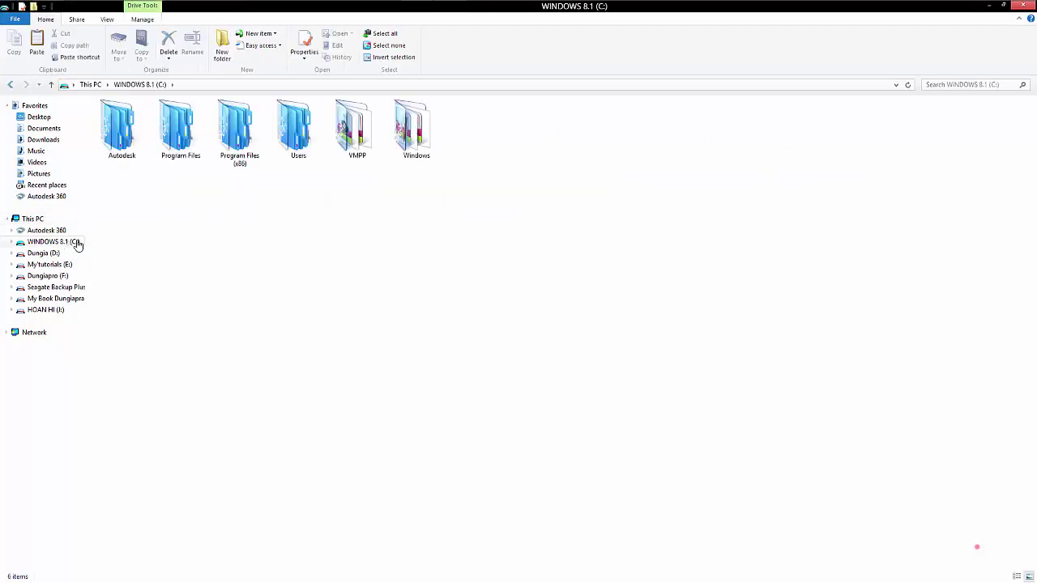
pyautogui.rightClick(363, 203)
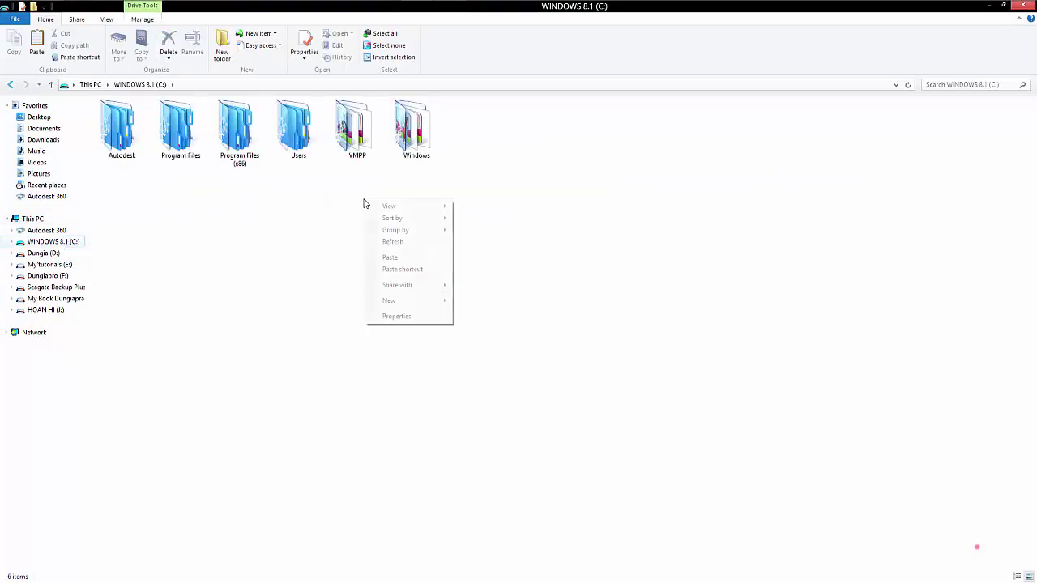
pyautogui.click(390, 257)
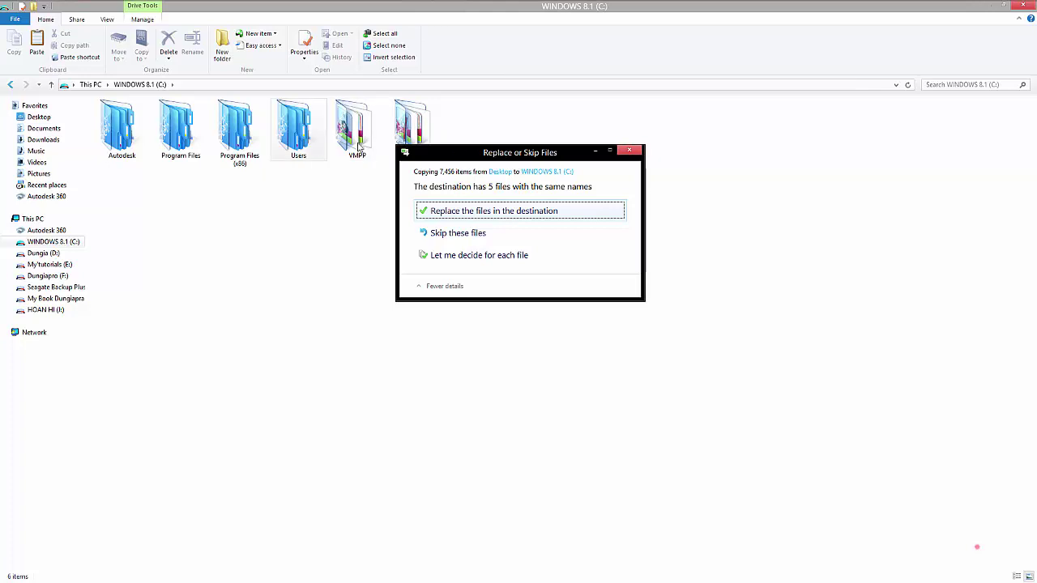
pyautogui.click(502, 213)
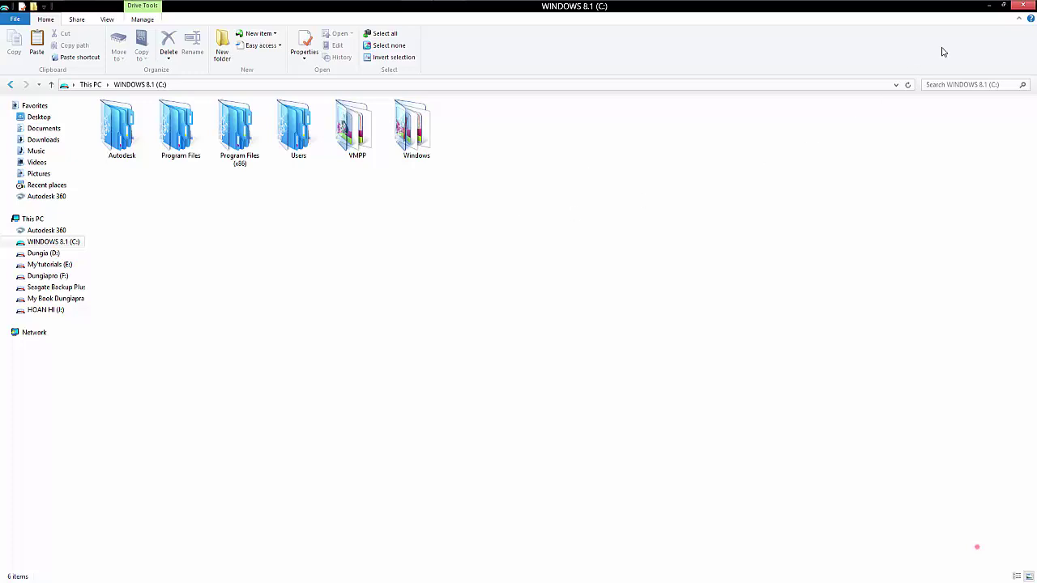
pyautogui.click(1023, 6)
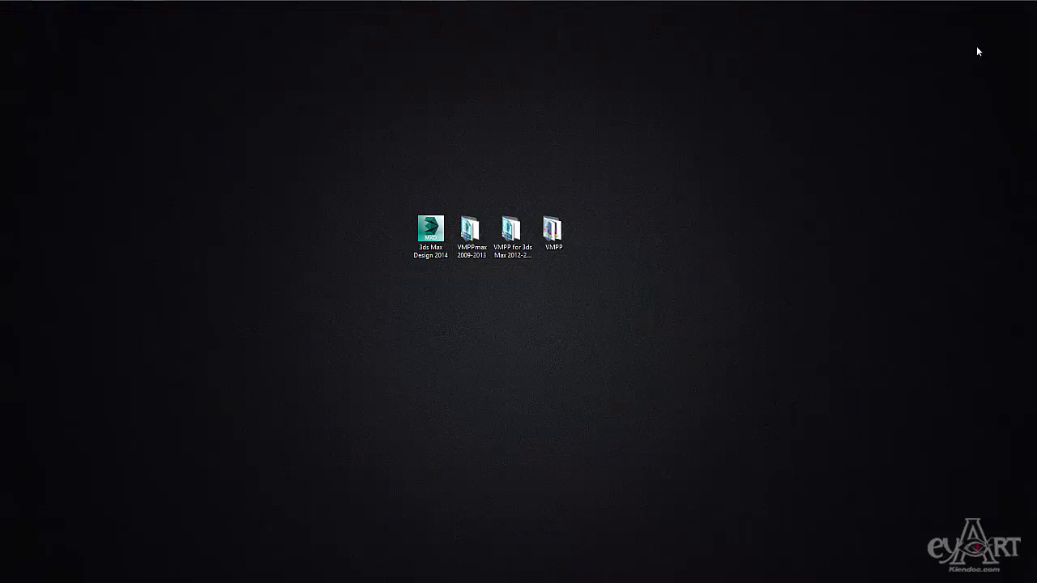
# Set the 3ds Max Design 2014 shortcut to run for all users in Windows 7 compatibility mode and as an administrator.
pyautogui.rightClick(429, 232)
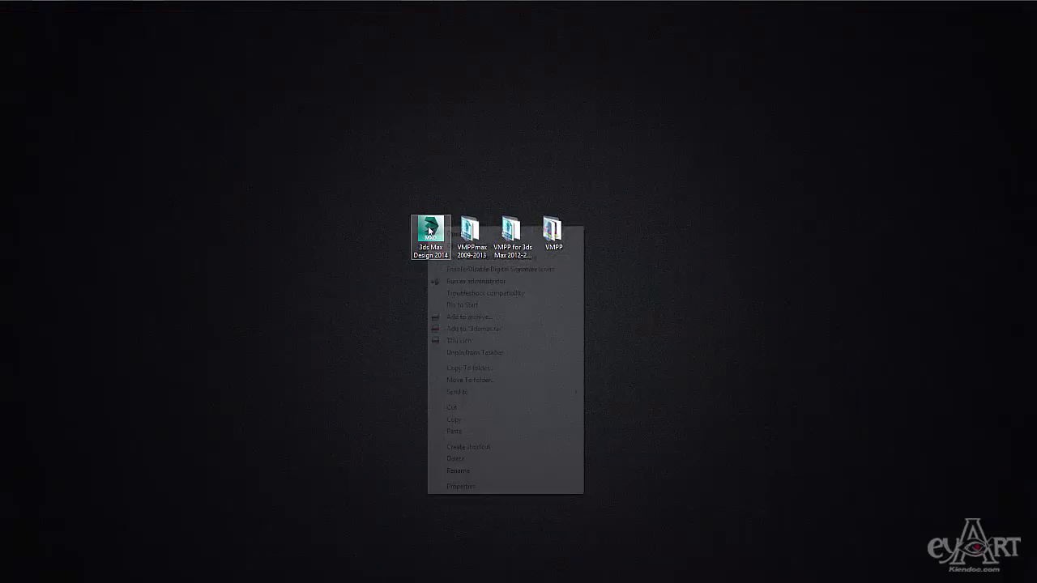
pyautogui.click(461, 487)
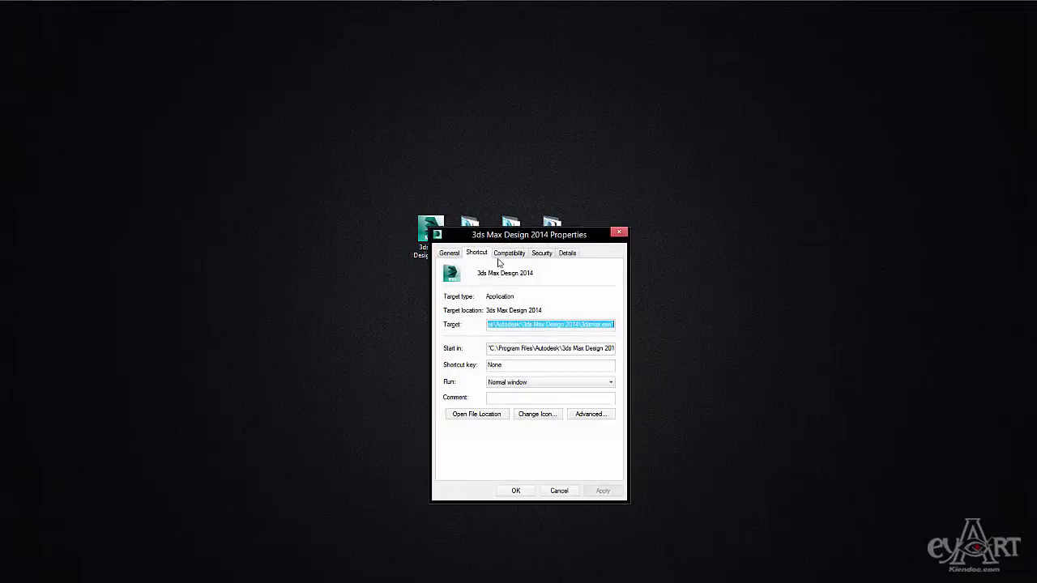
pyautogui.click(509, 254)
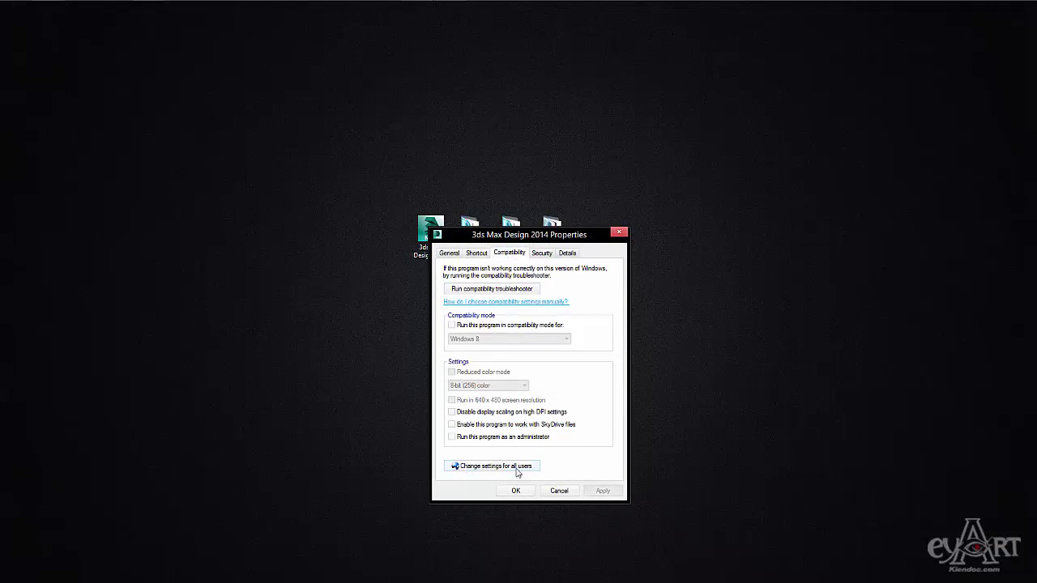
pyautogui.click(496, 467)
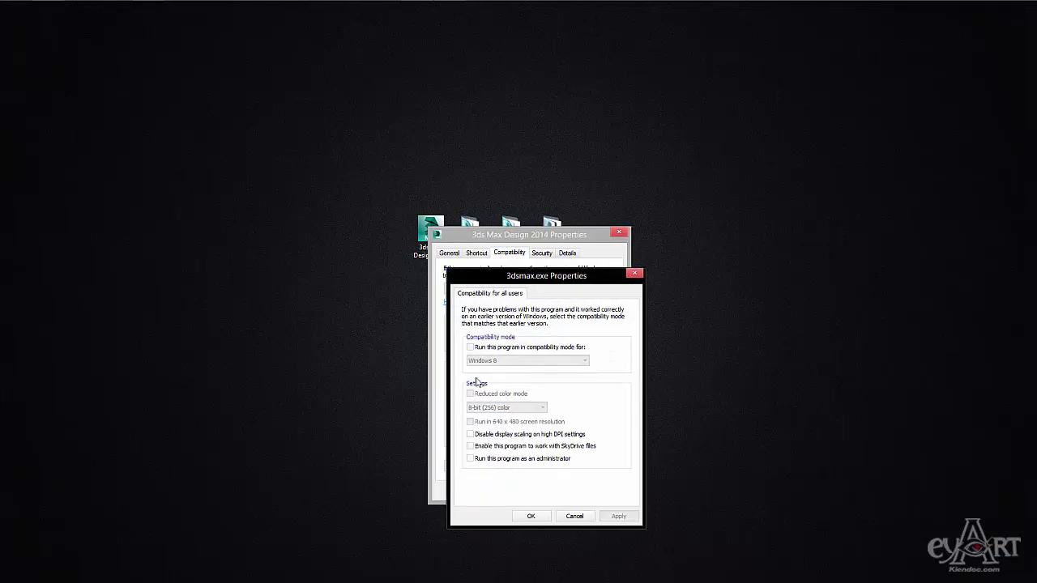
pyautogui.click(470, 349)
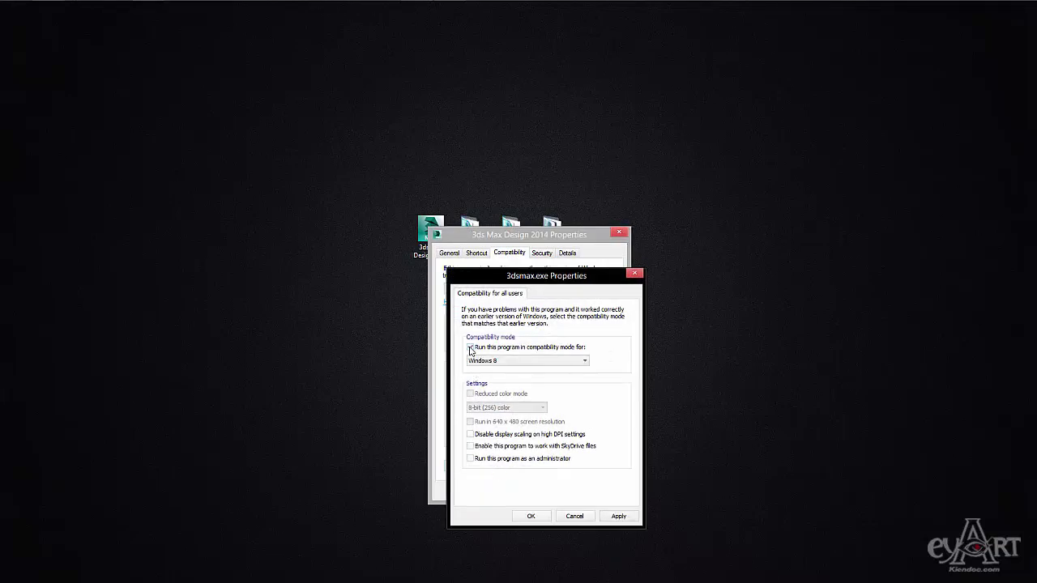
pyautogui.click(528, 361)
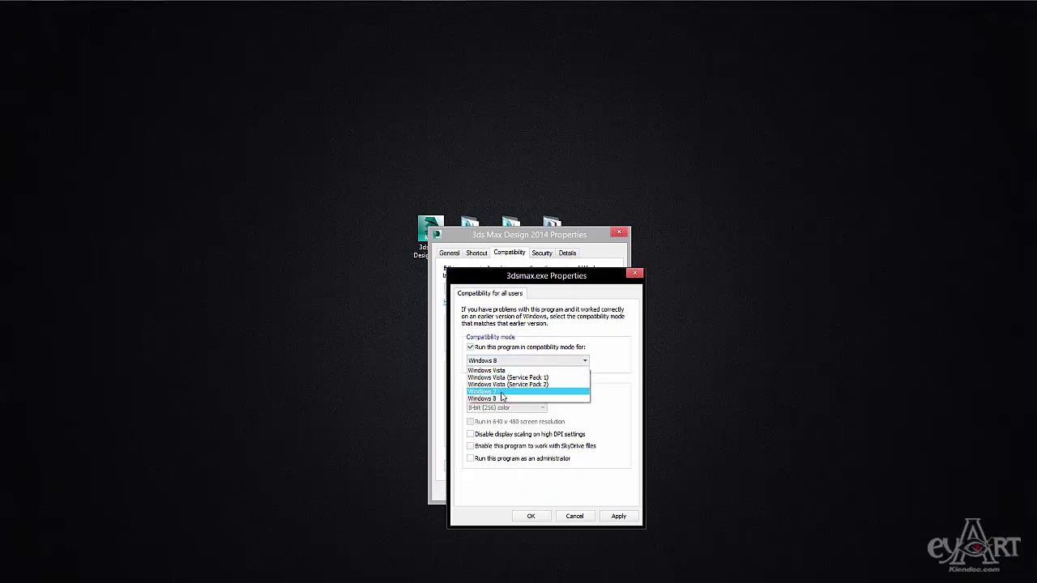
pyautogui.click(501, 393)
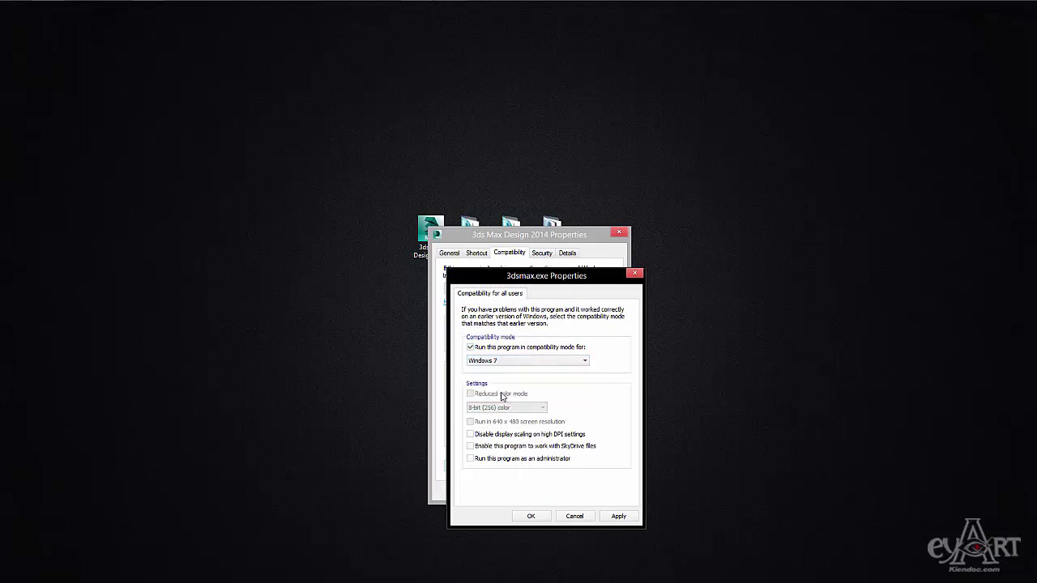
pyautogui.click(480, 461)
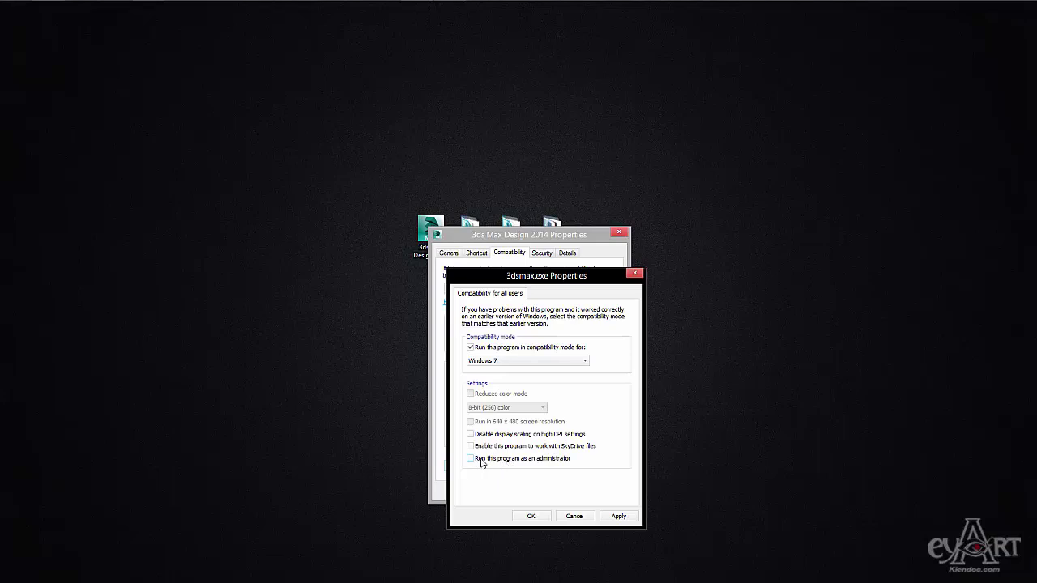
pyautogui.click(531, 516)
pyautogui.click(523, 495)
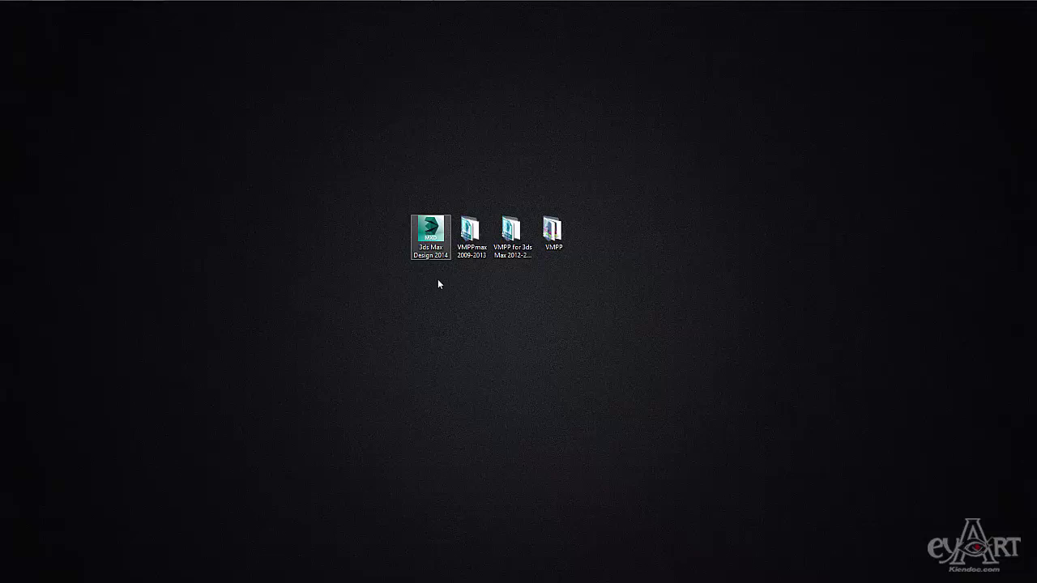
# Launch 3ds Max Design 2014 as administrator and open the external files list of the user path configuration.
pyautogui.rightClick(431, 233)
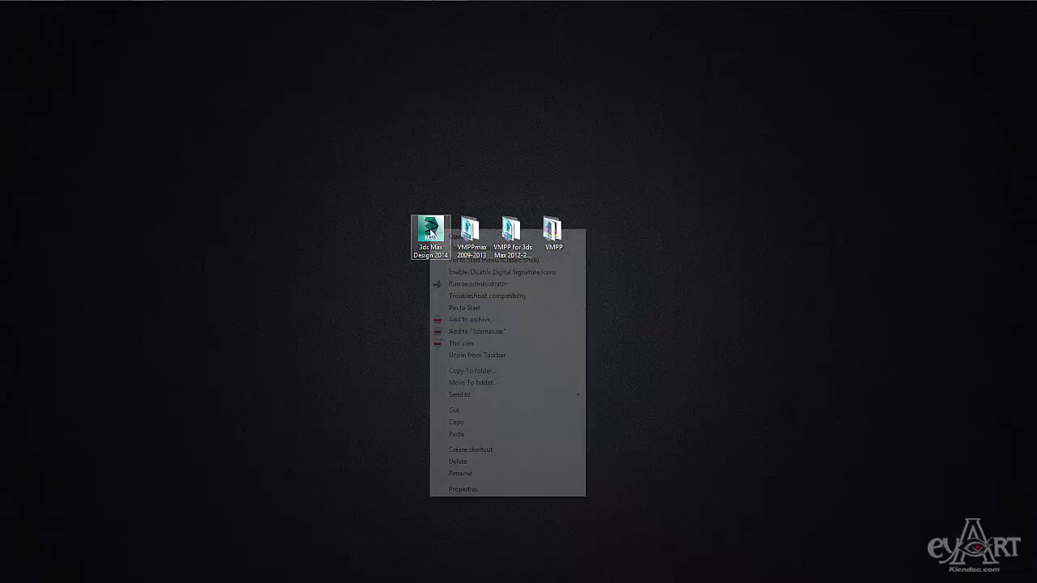
pyautogui.click(481, 285)
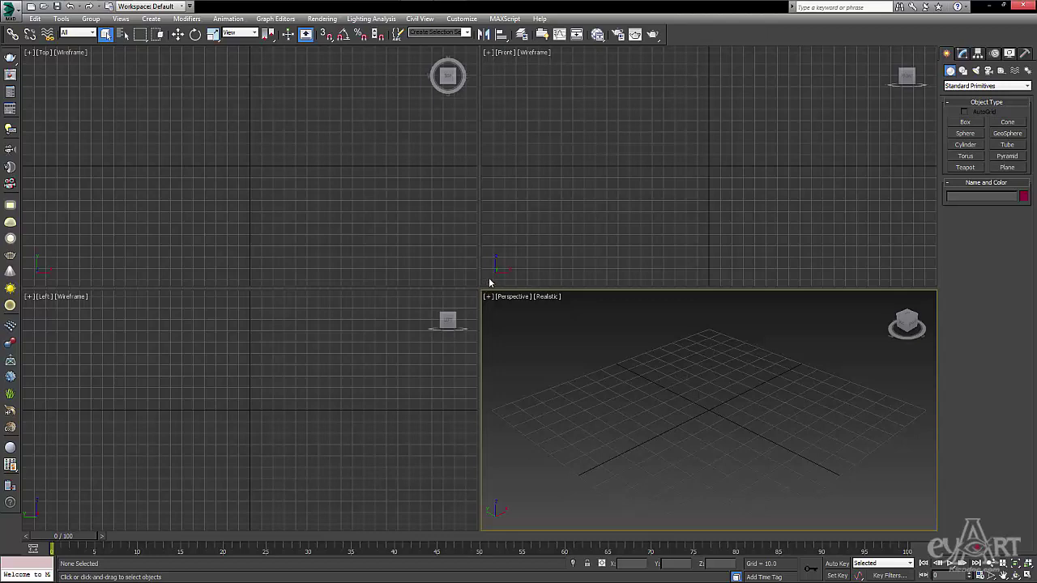
pyautogui.click(461, 18)
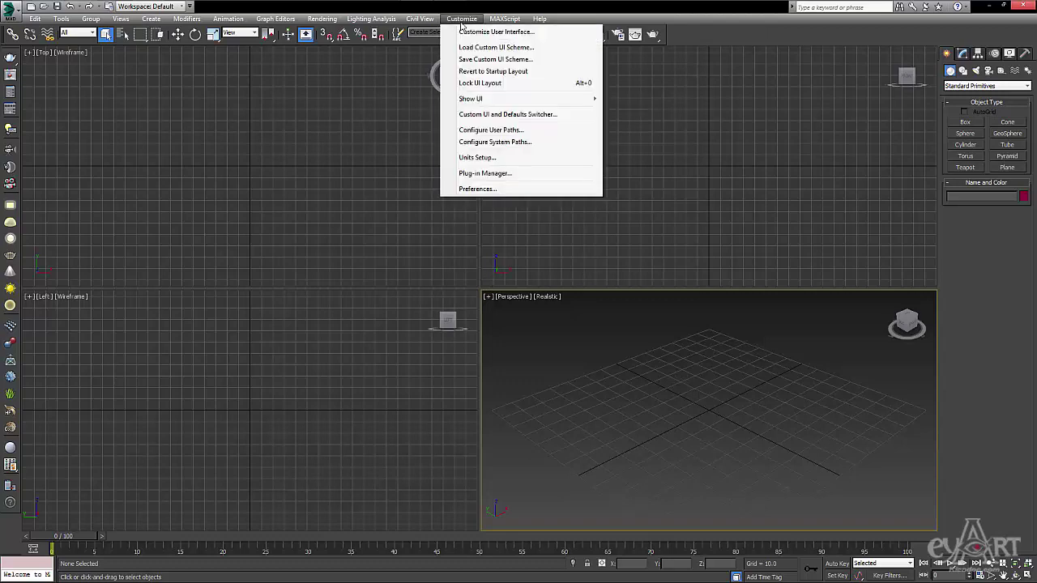
pyautogui.click(506, 132)
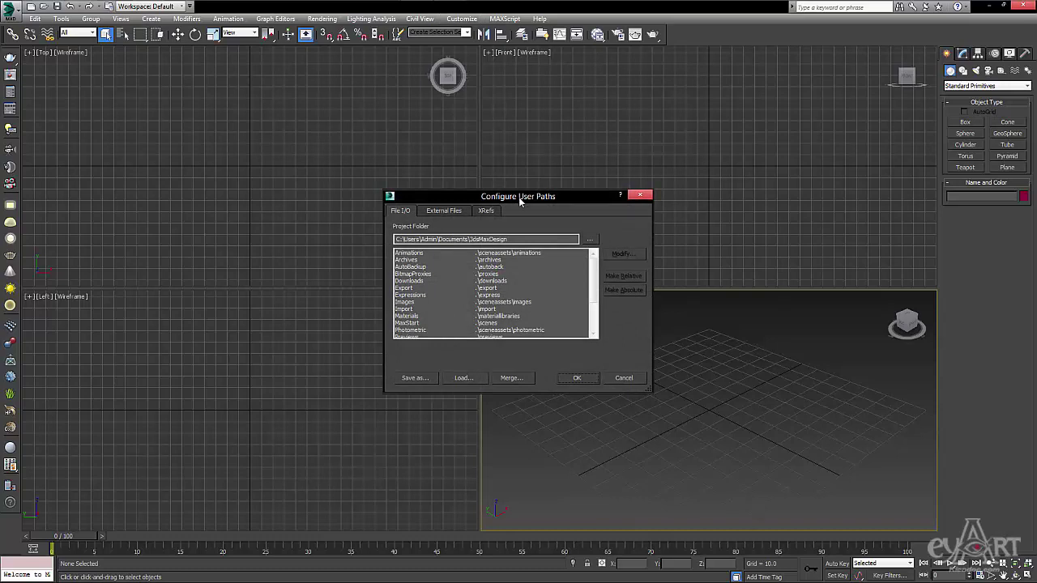
pyautogui.click(434, 212)
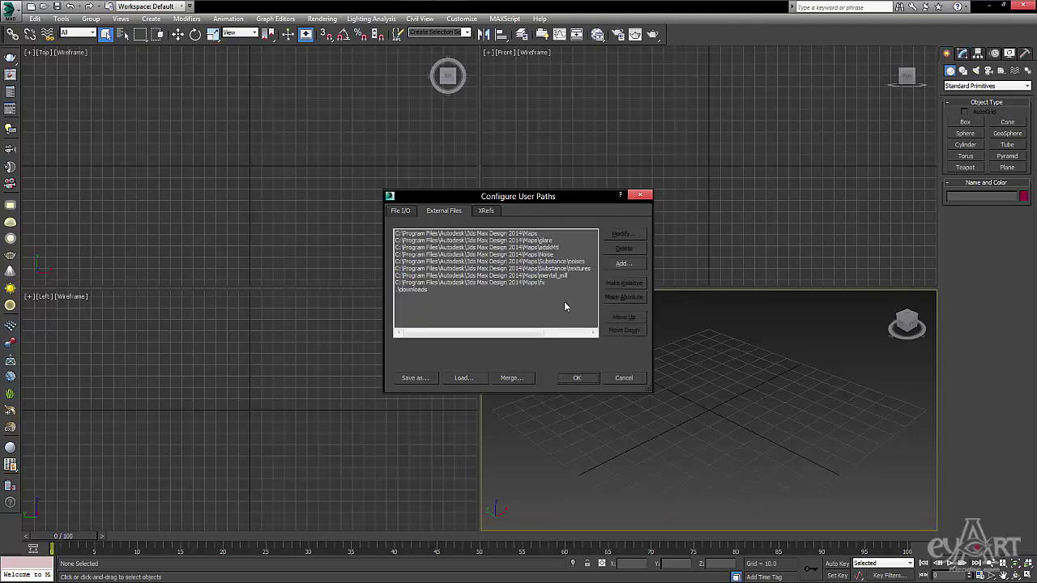
# Add C:\VMPP\maps with its subpaths as an external files path and accept the user path configuration.
pyautogui.click(623, 264)
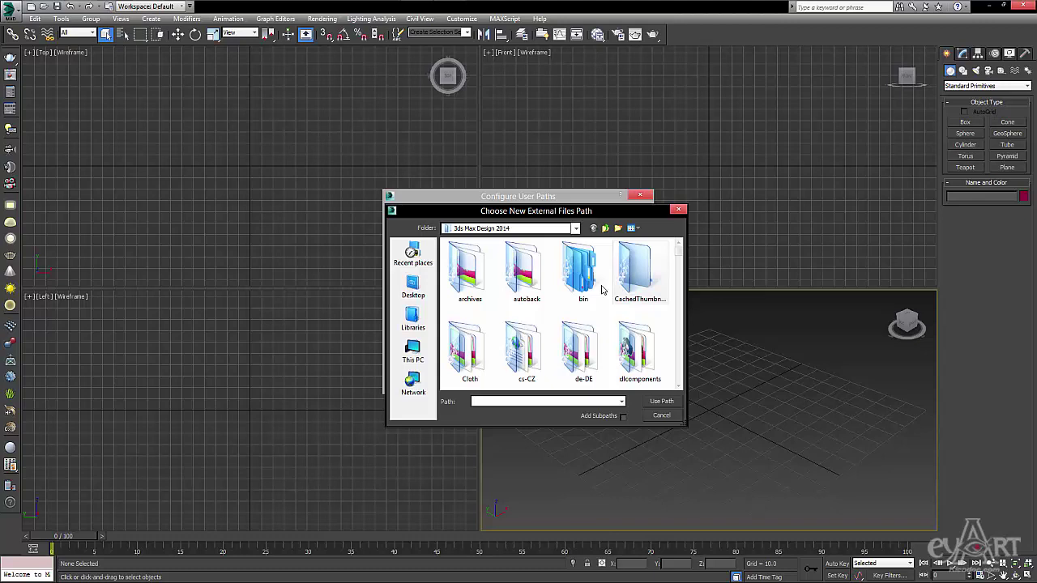
pyautogui.click(413, 351)
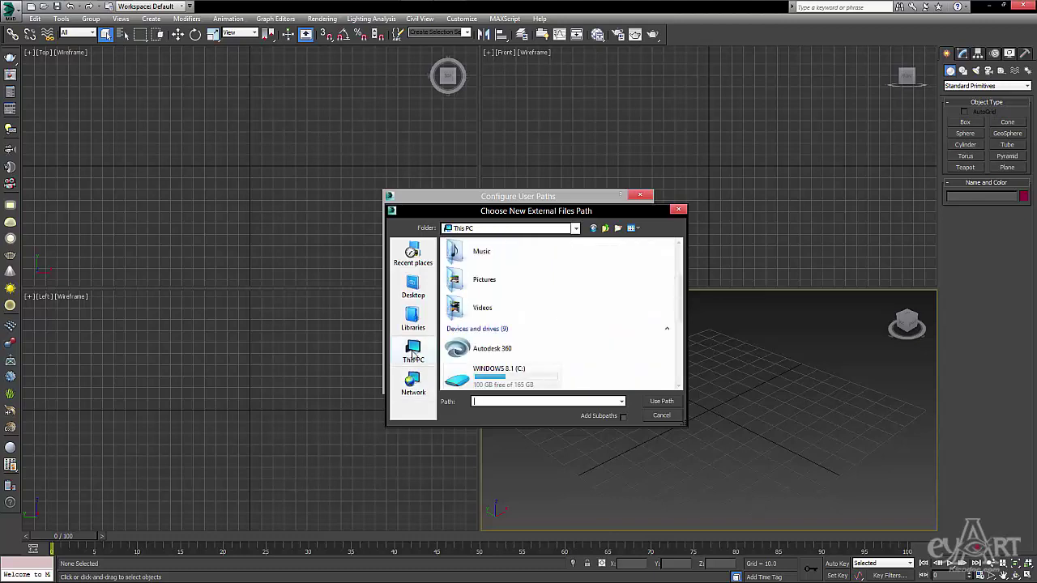
pyautogui.doubleClick(504, 379)
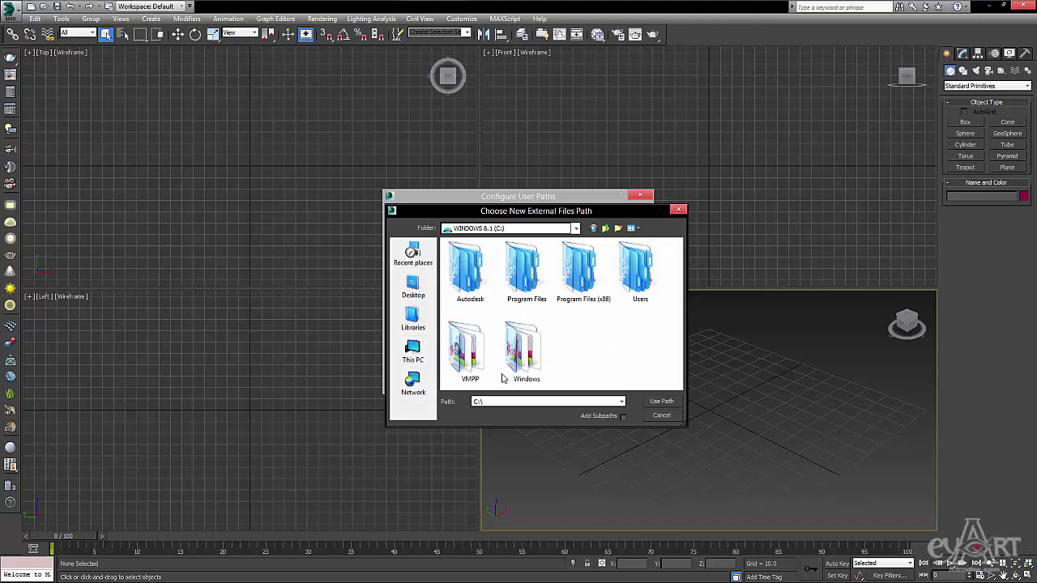
pyautogui.doubleClick(466, 358)
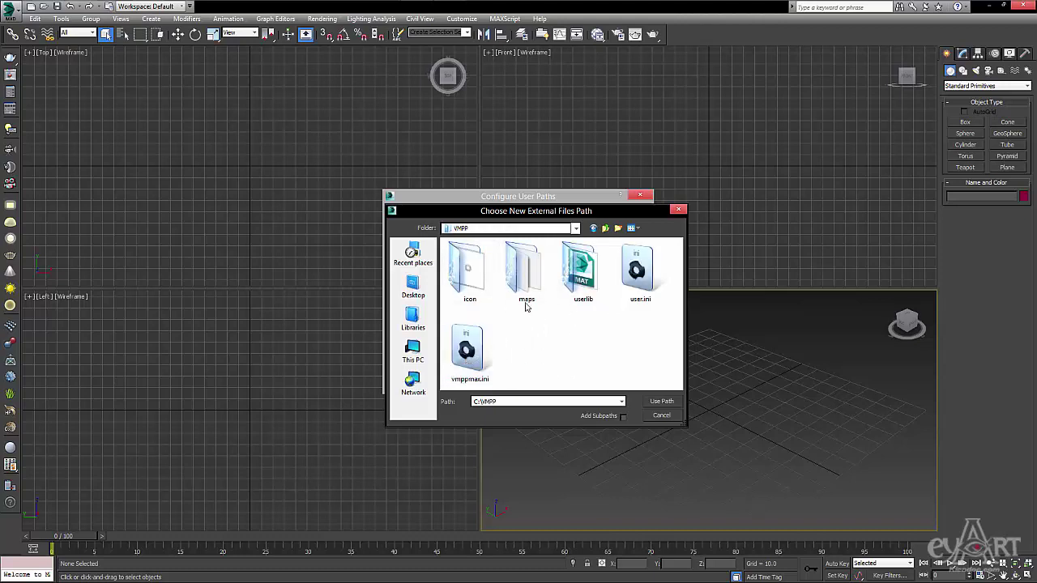
pyautogui.click(623, 417)
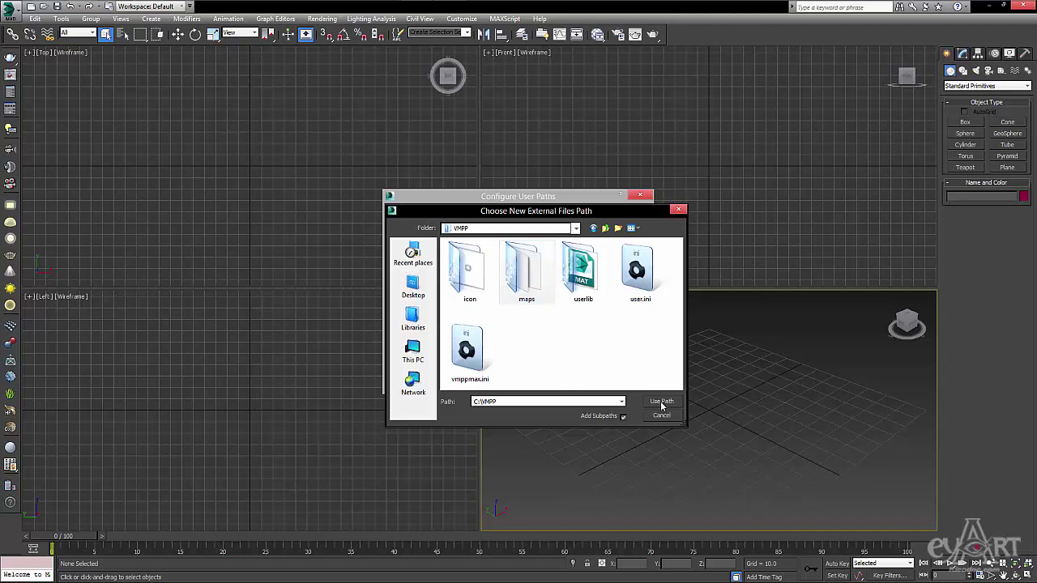
pyautogui.press('Return')
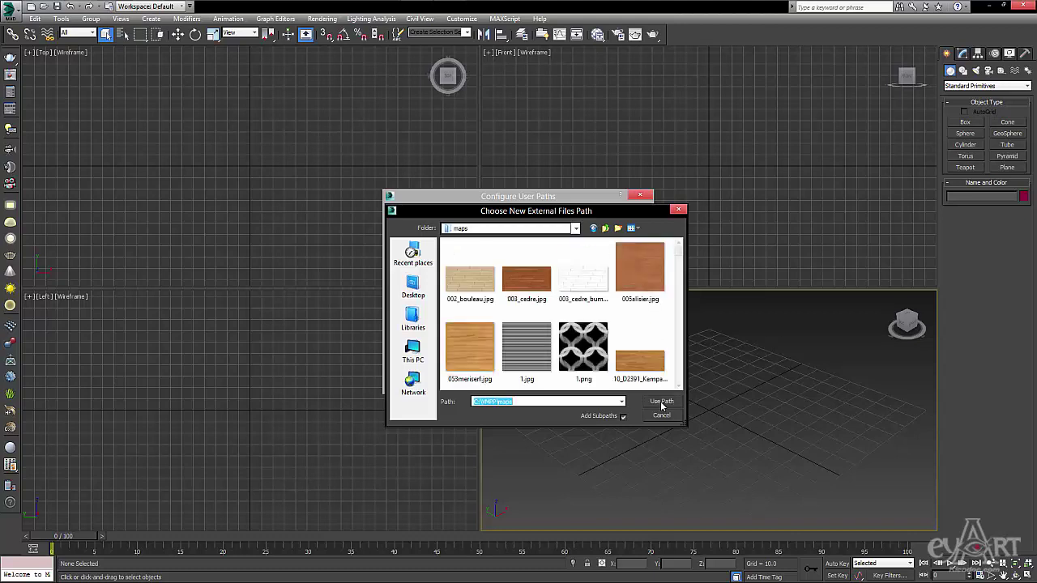
pyautogui.click(661, 402)
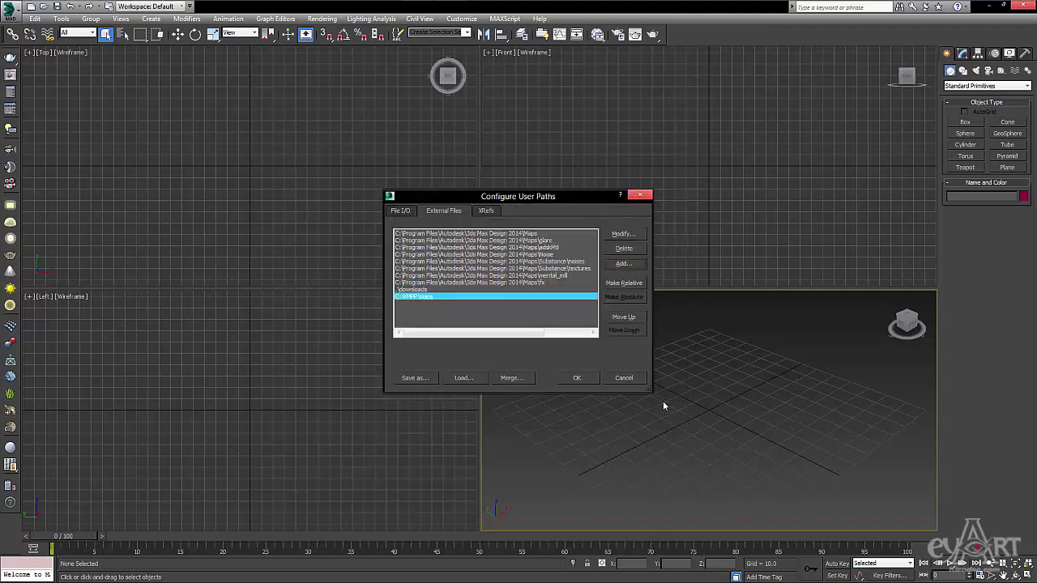
pyautogui.click(576, 379)
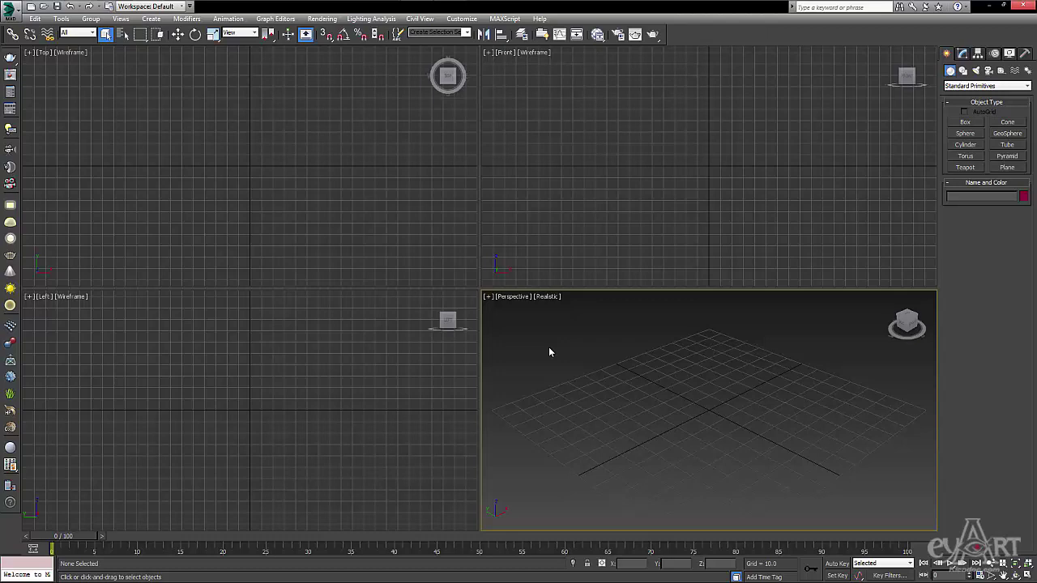
# Customize the user interface by adding the V-Ray Material Presets Pro 26 action to the main toolbar.
pyautogui.click(462, 19)
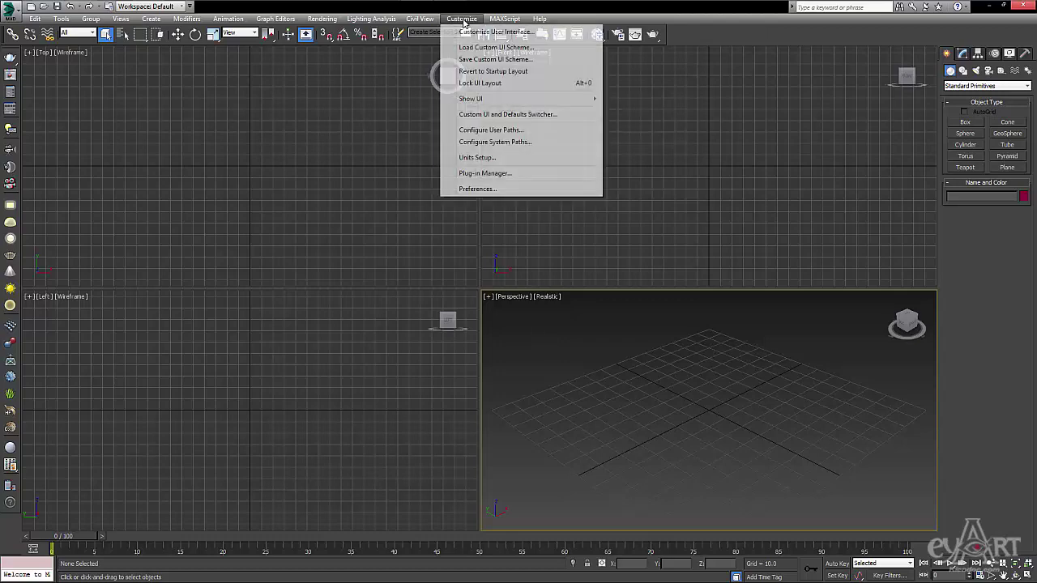
pyautogui.click(506, 32)
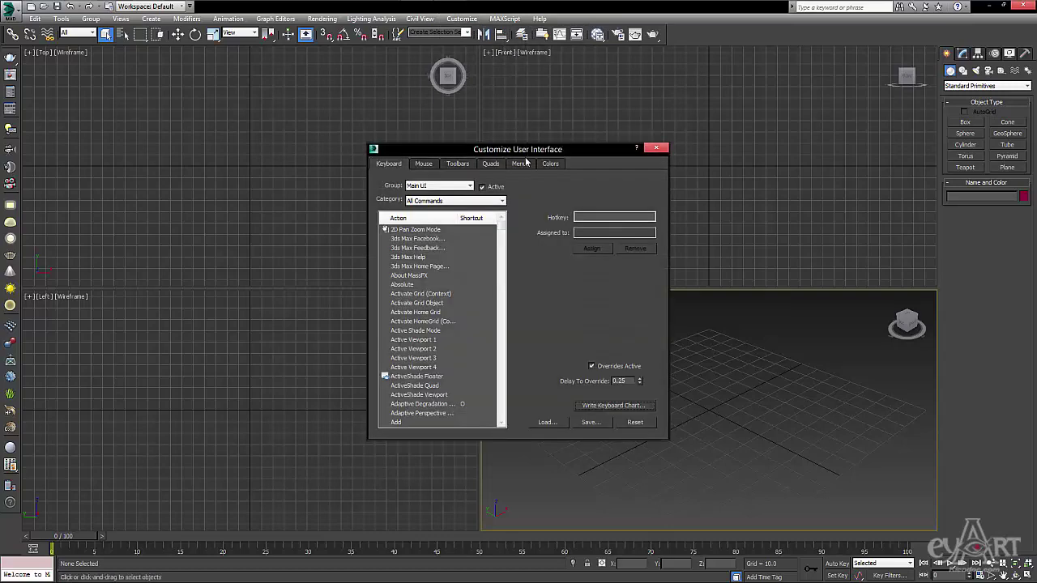
pyautogui.click(459, 164)
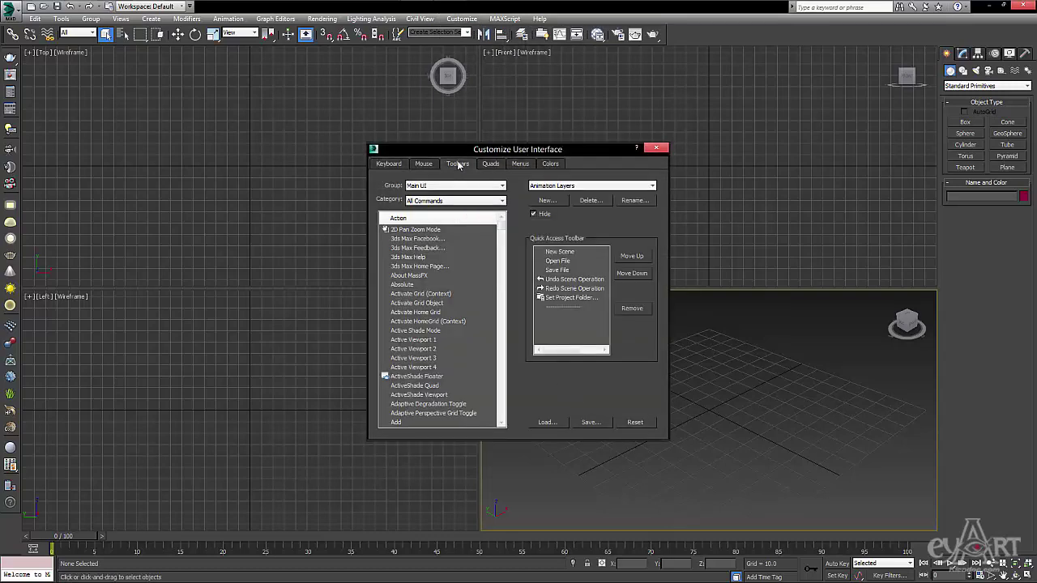
pyautogui.click(420, 239)
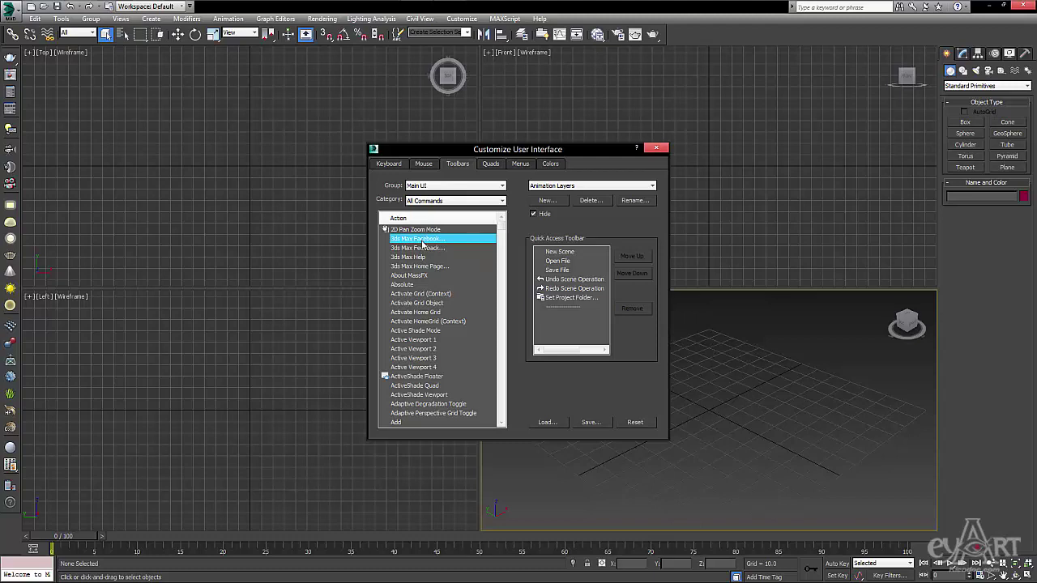
pyautogui.press('v')
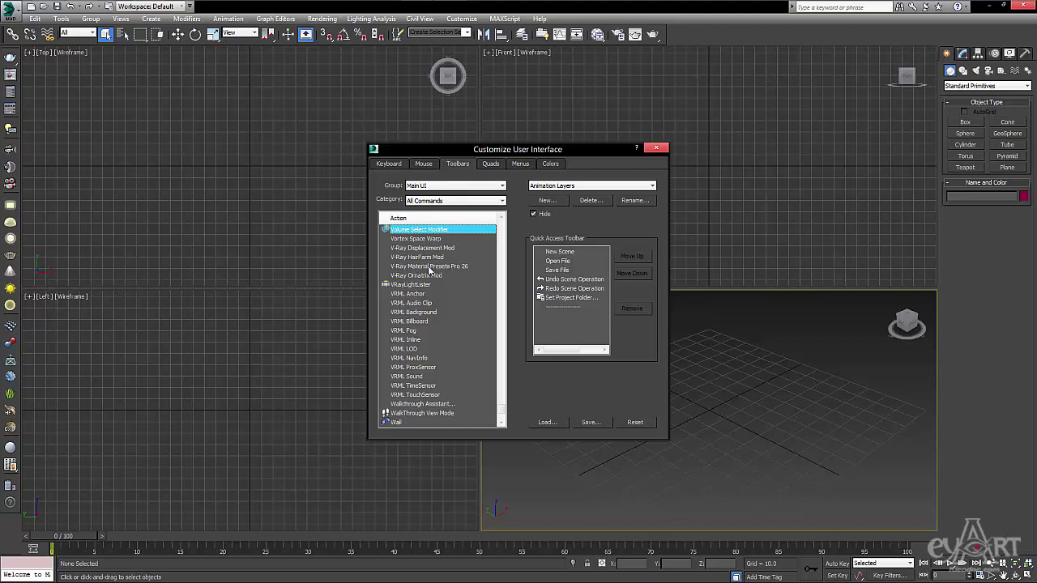
pyautogui.click(430, 267)
pyautogui.moveTo(423, 271); pyautogui.dragTo(582, 43)
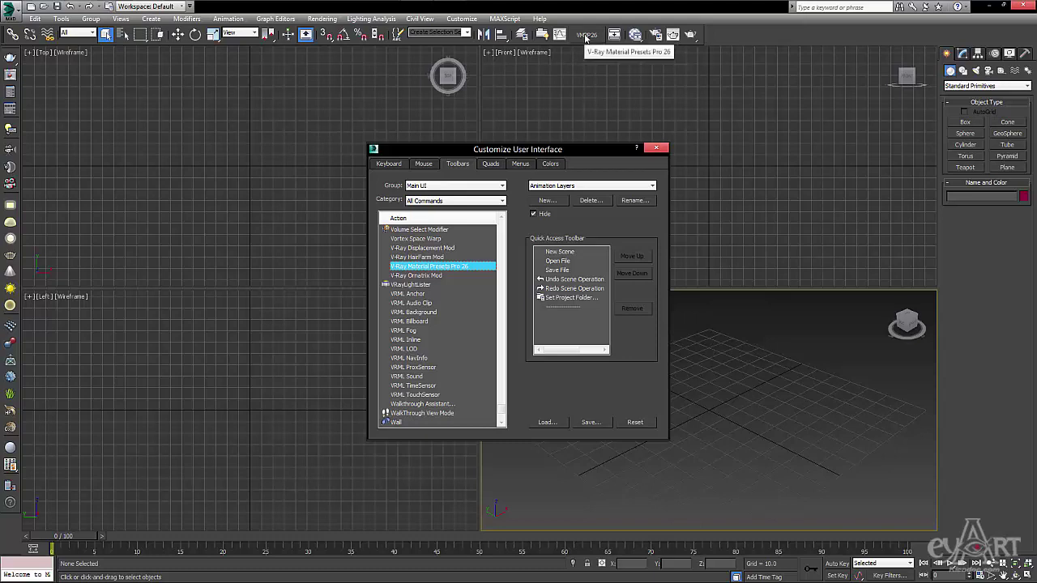
# Change the VMPP26 toolbar button to an image button with the first PhysX_Main icon, and finish customizing the interface.
pyautogui.rightClick(586, 38)
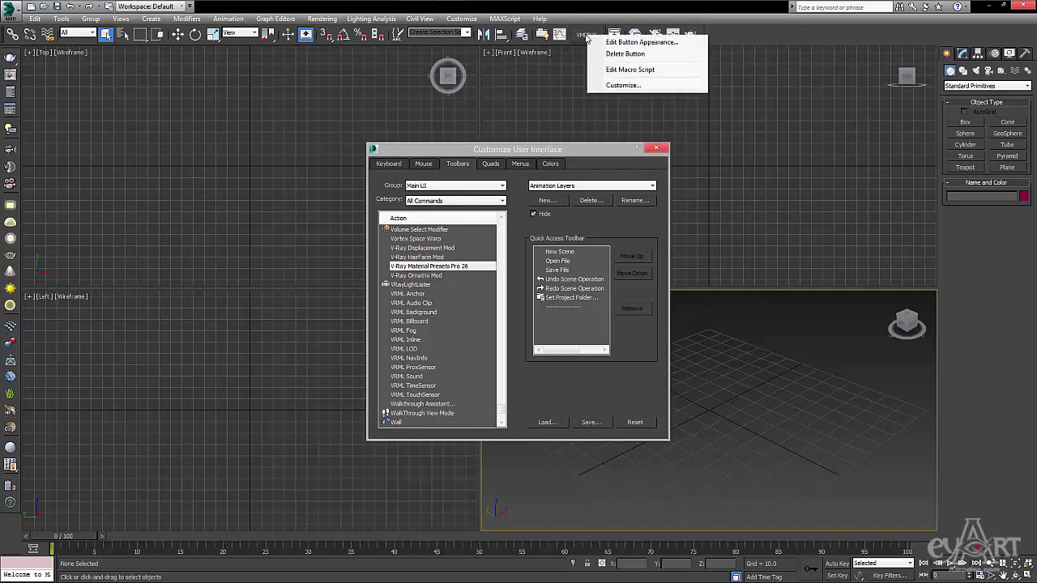
pyautogui.click(652, 42)
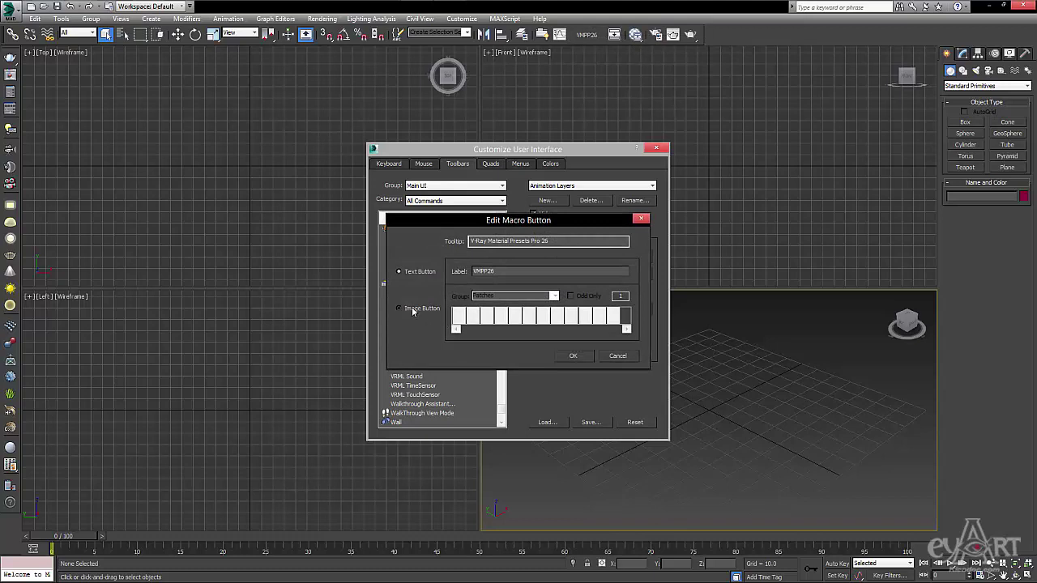
pyautogui.click(413, 309)
pyautogui.click(534, 296)
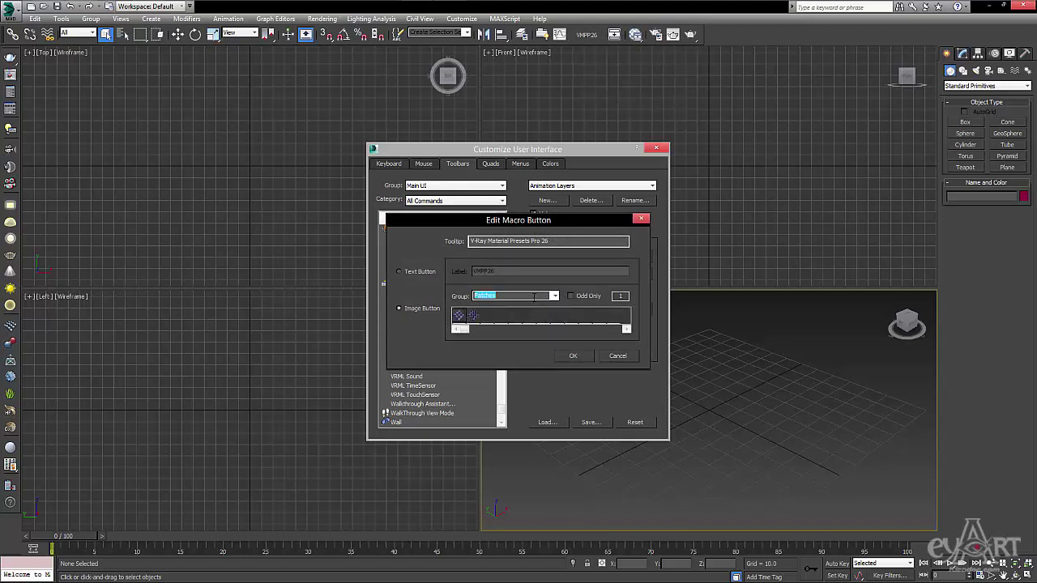
pyautogui.scroll(-3, 555, 297)
pyautogui.click(462, 319)
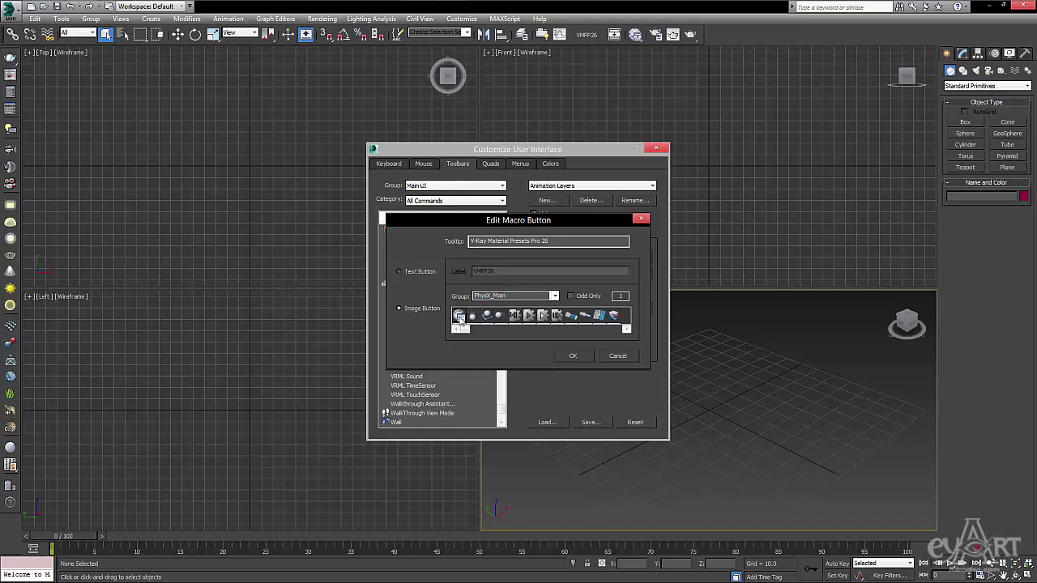
pyautogui.click(572, 357)
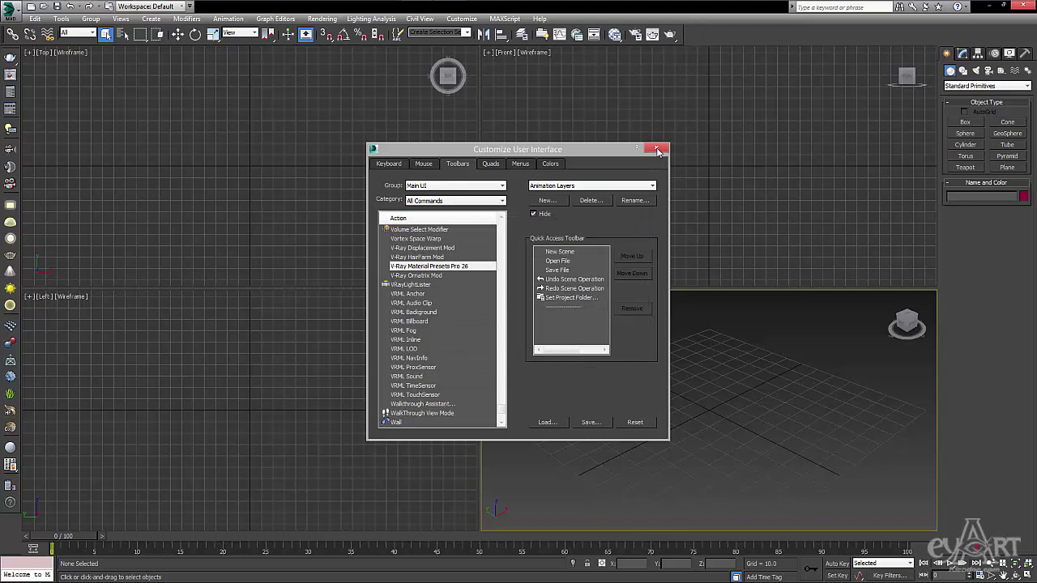
pyautogui.click(657, 149)
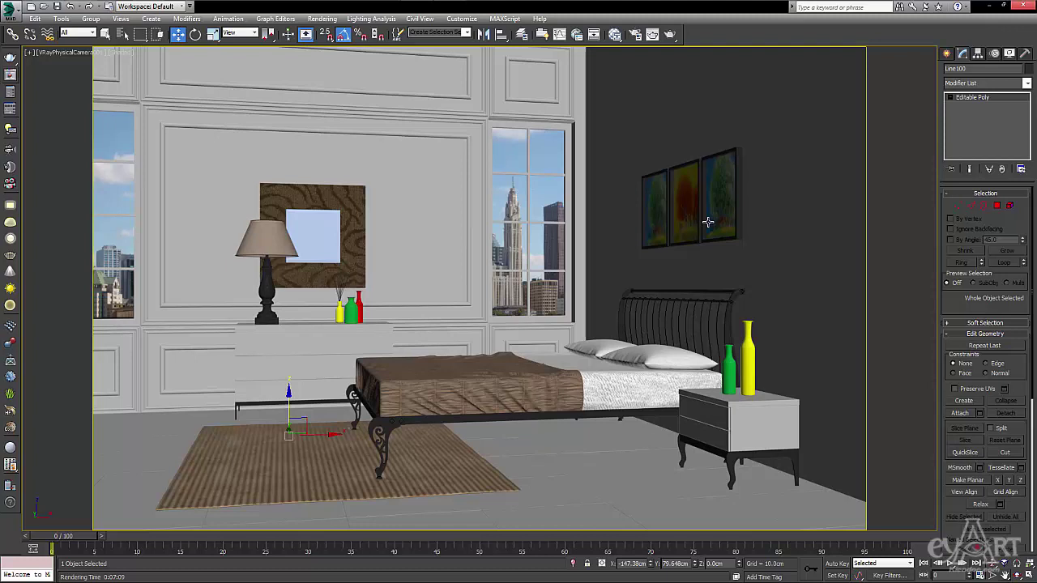
# Launch V-Ray Material Presets Pro in the bedroom scene and move its window aside to uncover part of the viewport.
pyautogui.click(579, 34)
pyautogui.moveTo(579, 35); pyautogui.dragTo(794, 18)
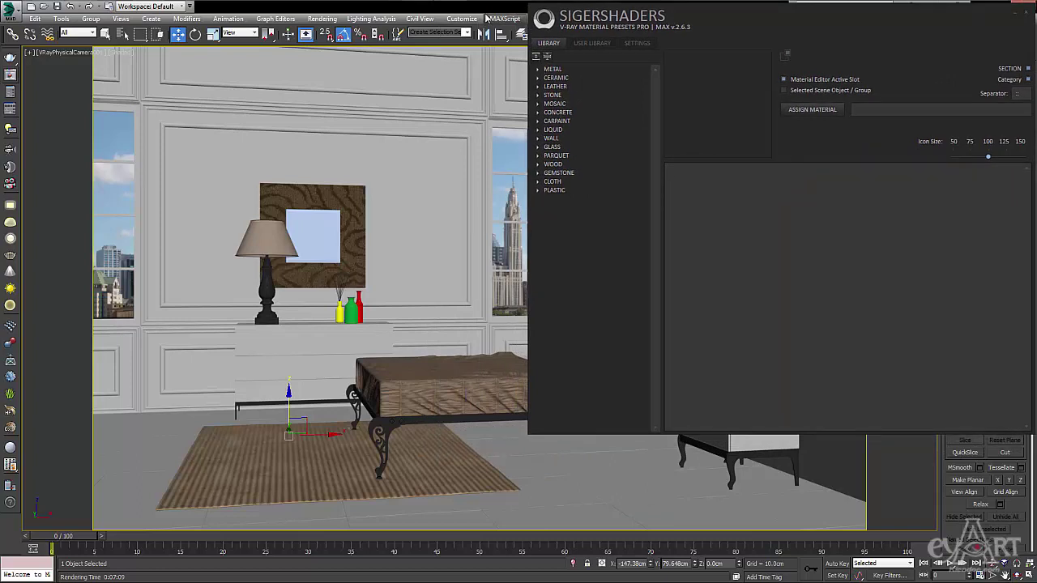
# Open the material editor and assign the Oak Satin preset from the WOOD Fine category to the active slot.
pyautogui.press('m')
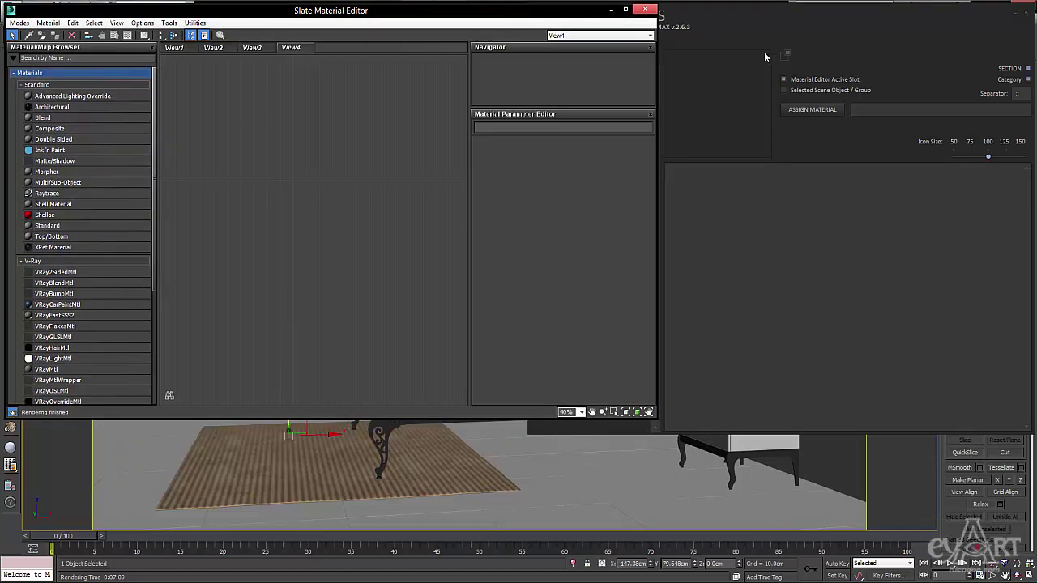
pyautogui.click(848, 37)
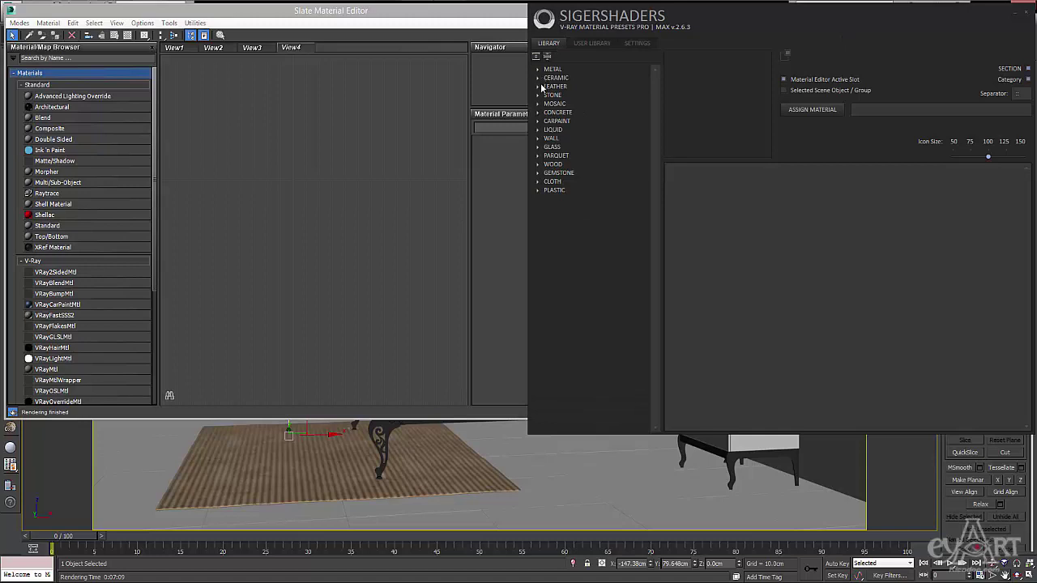
pyautogui.click(537, 165)
pyautogui.click(559, 173)
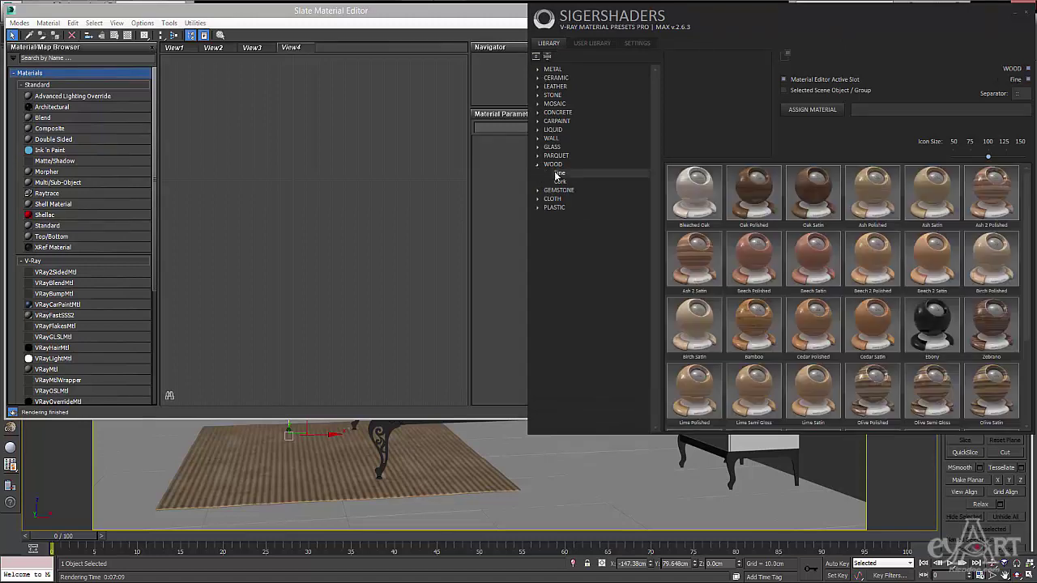
pyautogui.click(757, 188)
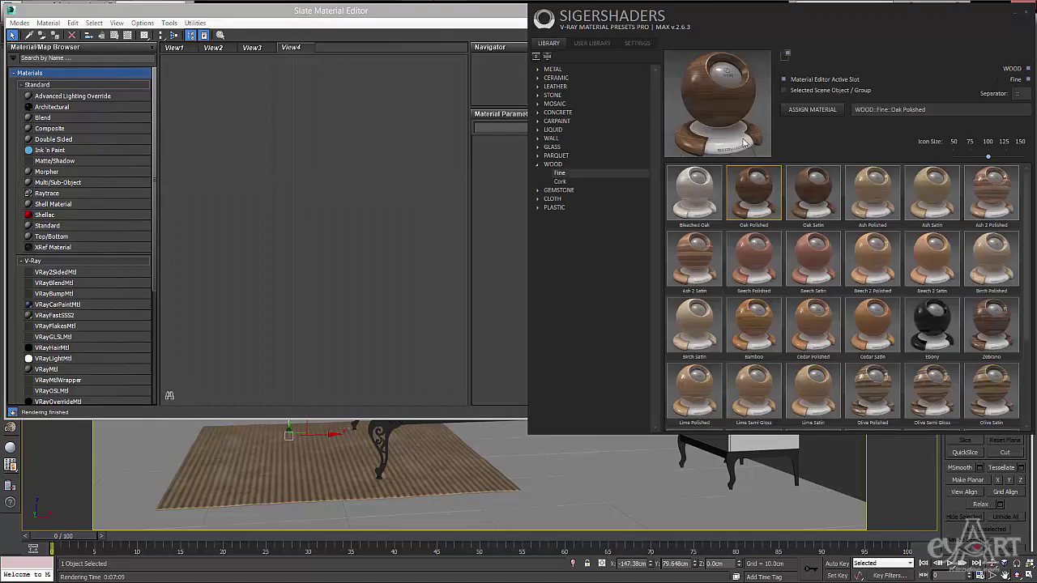
pyautogui.click(773, 253)
pyautogui.click(760, 194)
pyautogui.click(823, 198)
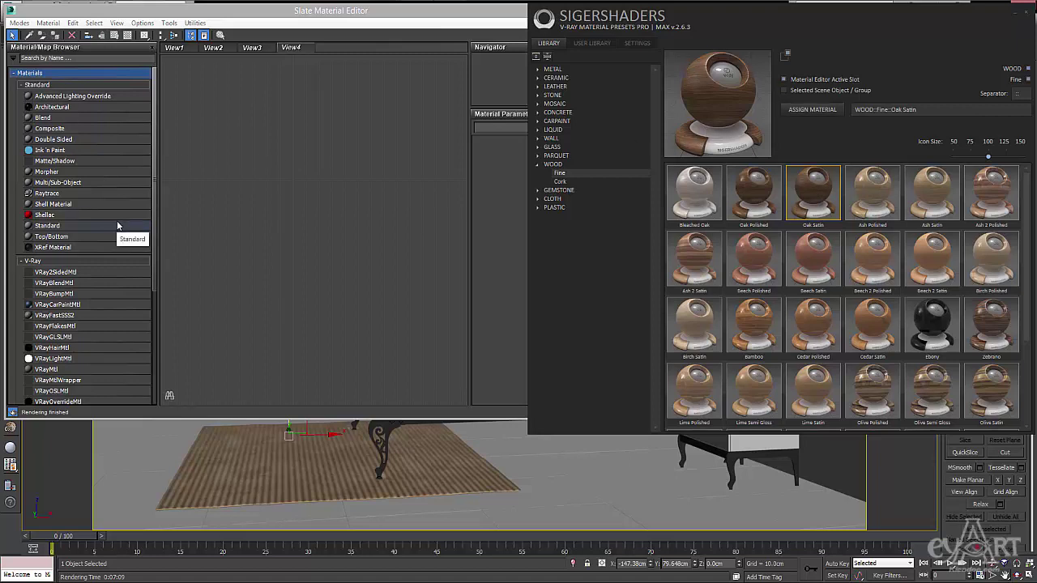
# Collapse the Materials group, move Sample Slots to the head of the material browser, and find the Oak Satin slot.
pyautogui.click(156, 190)
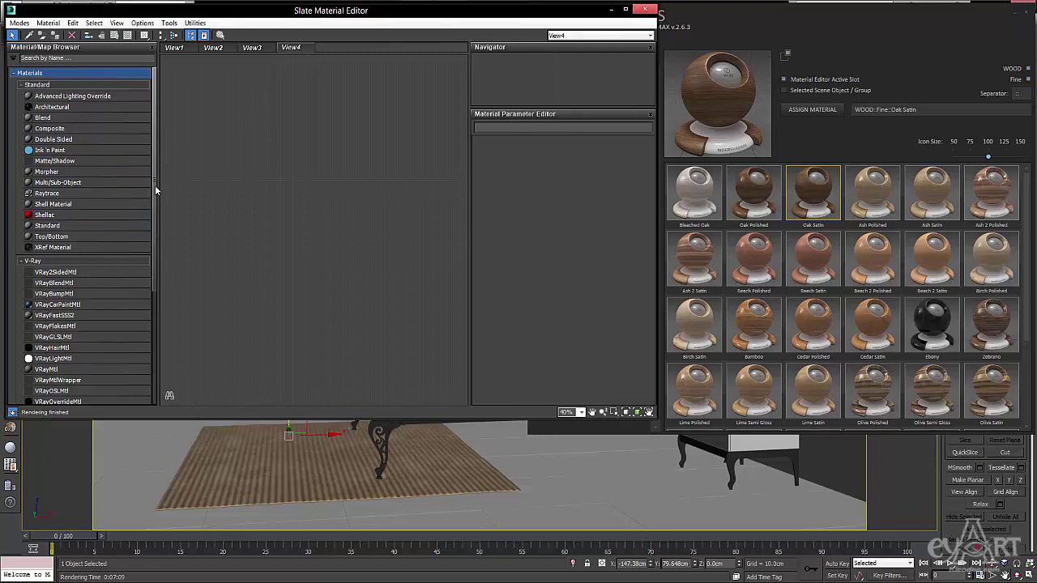
pyautogui.click(13, 72)
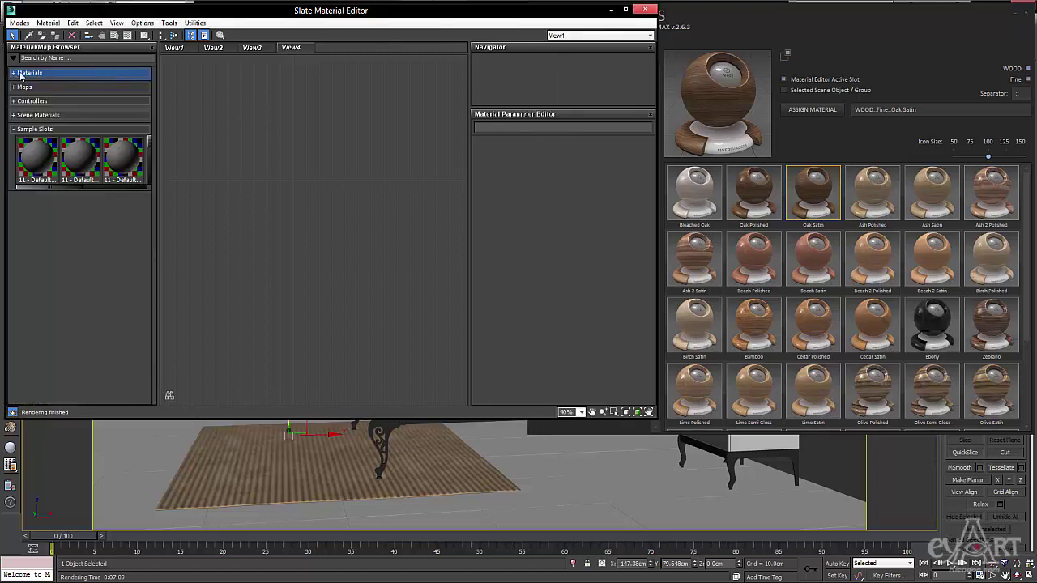
pyautogui.moveTo(44, 128); pyautogui.dragTo(44, 73)
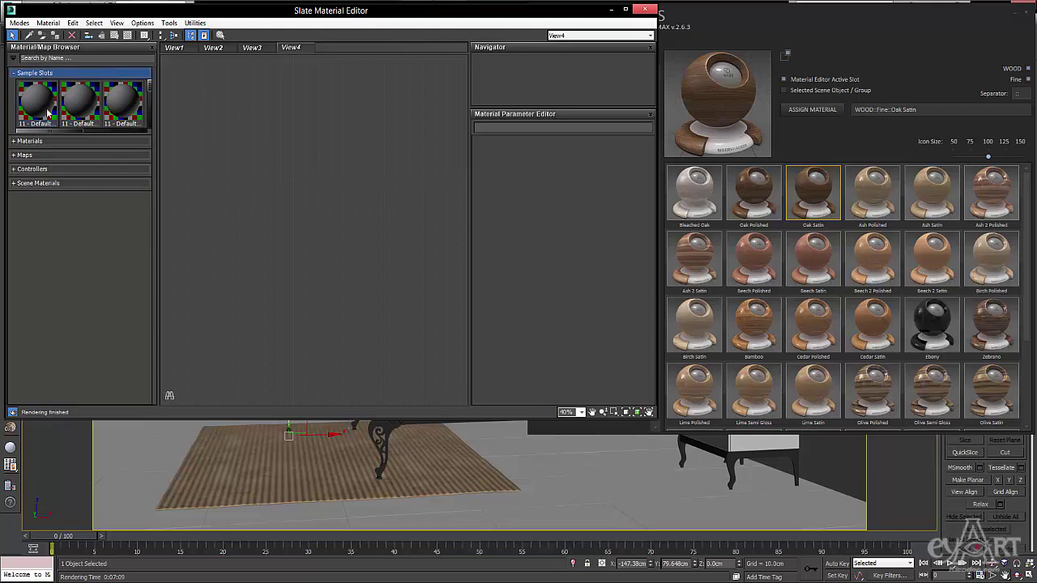
pyautogui.moveTo(149, 86)
pyautogui.mouseDown()
pyautogui.moveTo(149, 94)
pyautogui.moveTo(139, 90)
pyautogui.moveTo(150, 101)
pyautogui.mouseUp()
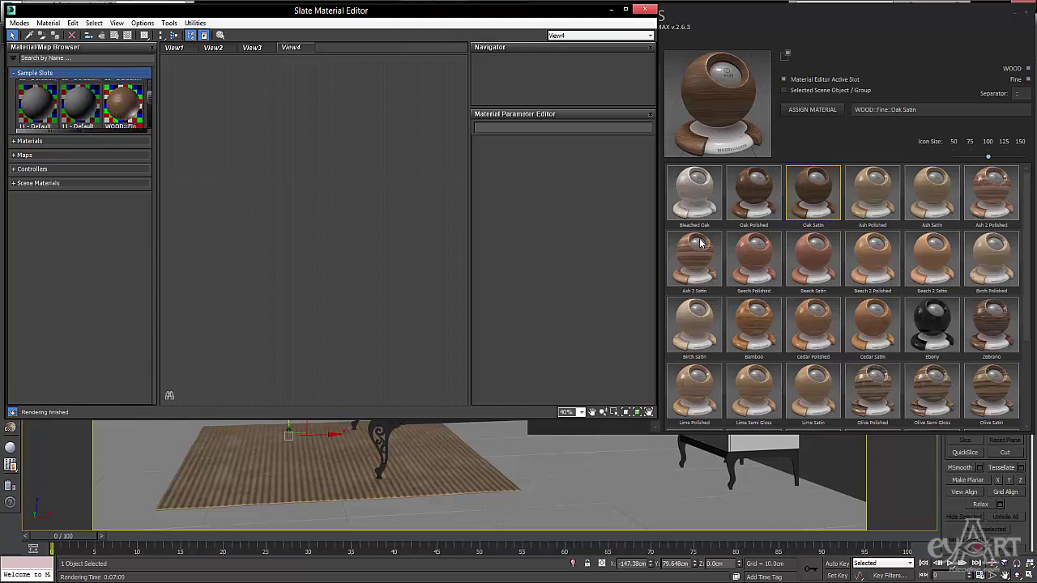
pyautogui.click(119, 104)
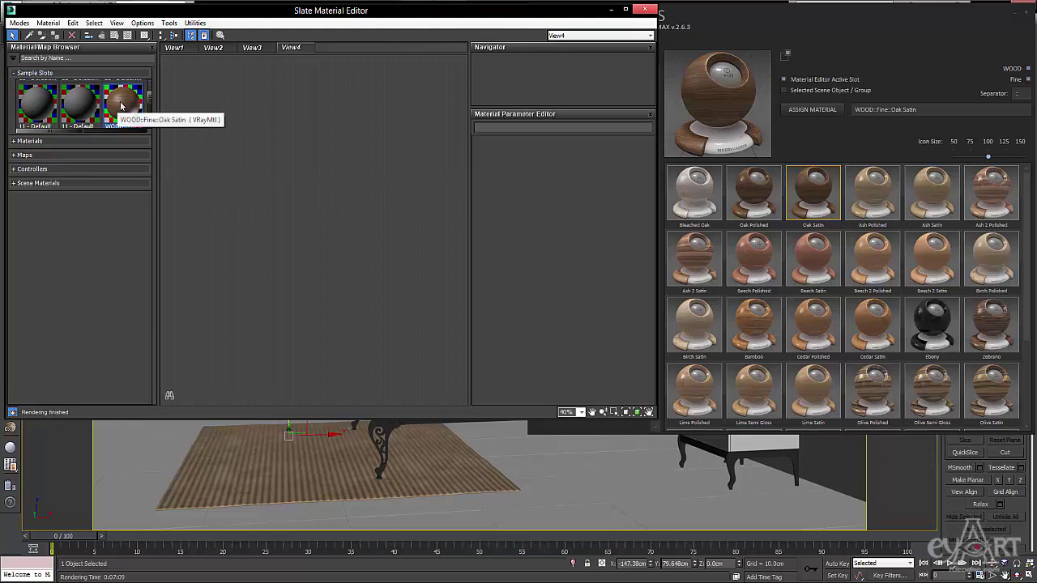
# Switch to the Compact Material Editor and move its window away from the preset library.
pyautogui.click(19, 23)
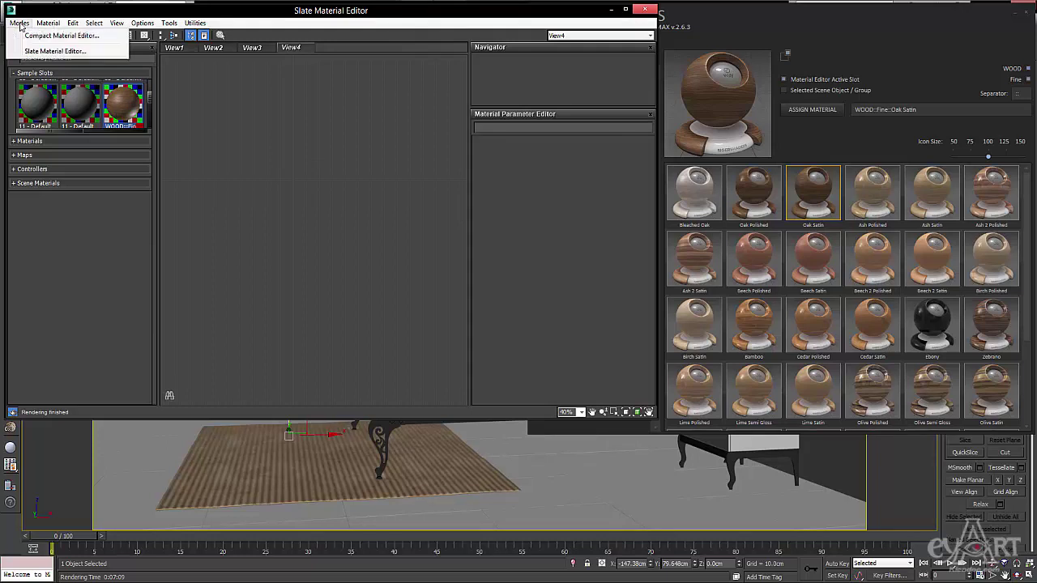
pyautogui.click(70, 37)
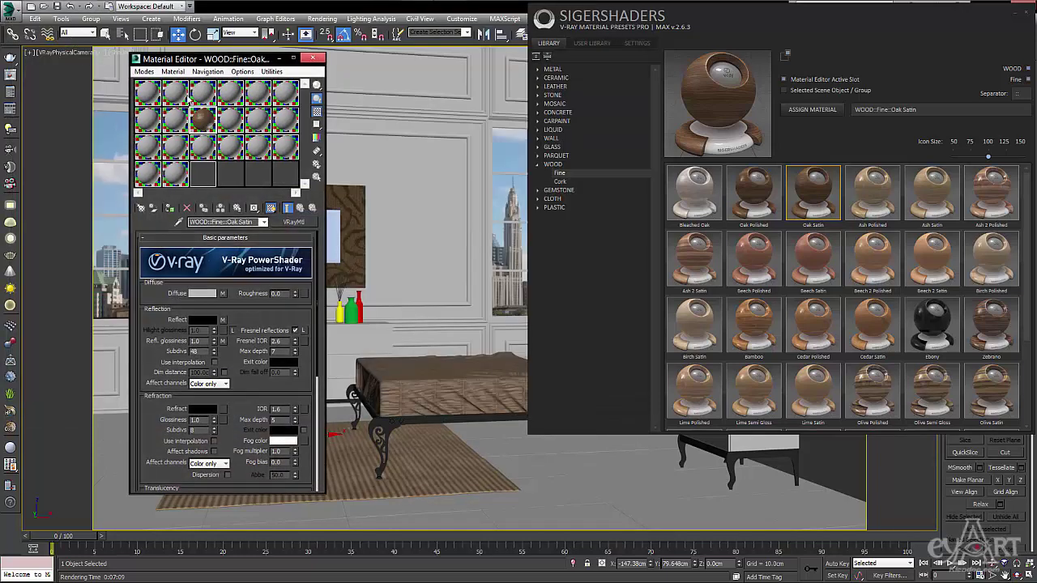
pyautogui.moveTo(195, 53); pyautogui.dragTo(159, 61)
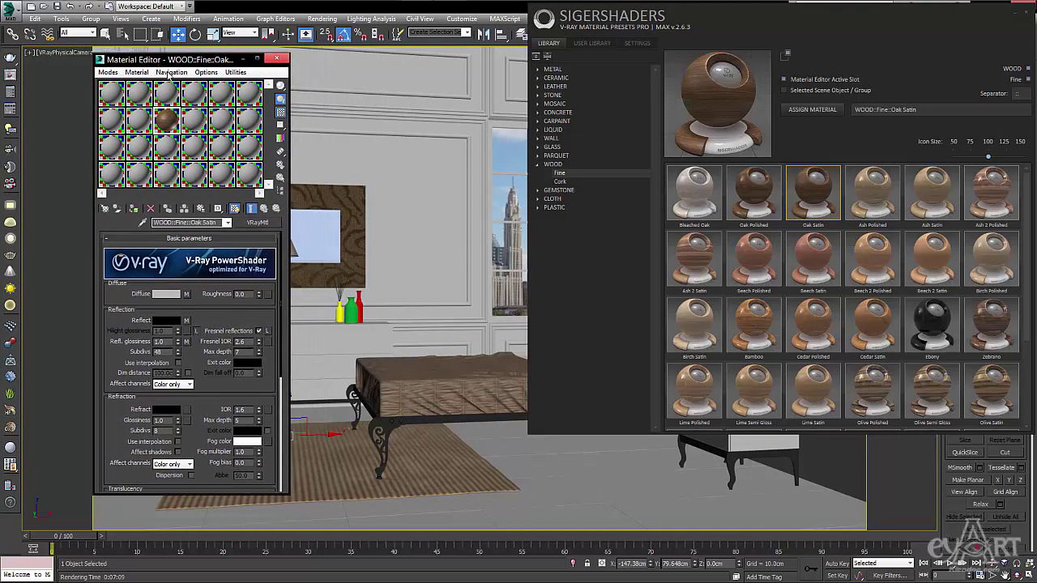
# Assign the Zebrano wood preset to the first material sample slot.
pyautogui.click(111, 95)
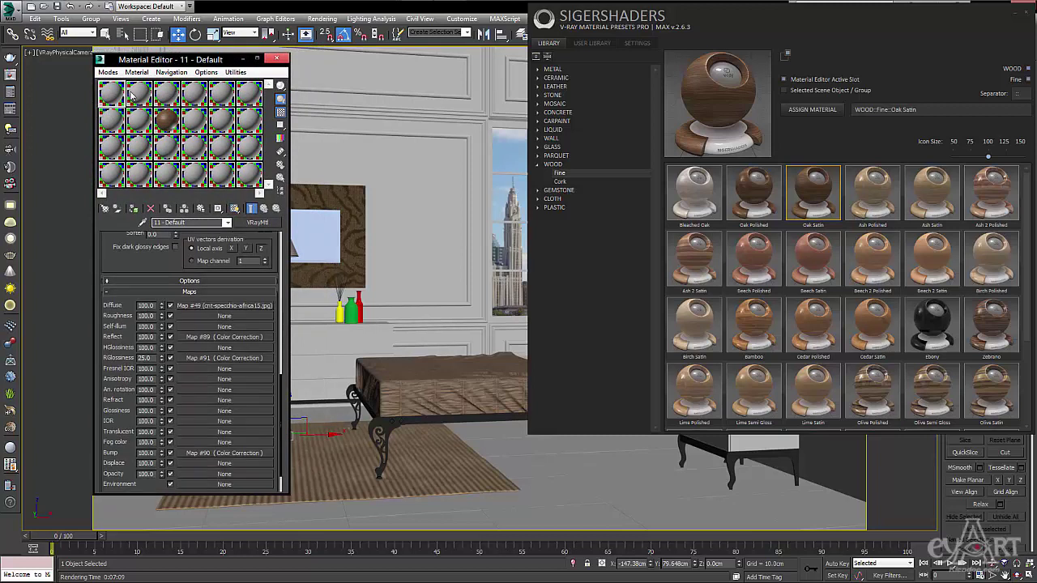
pyautogui.click(995, 324)
pyautogui.click(817, 111)
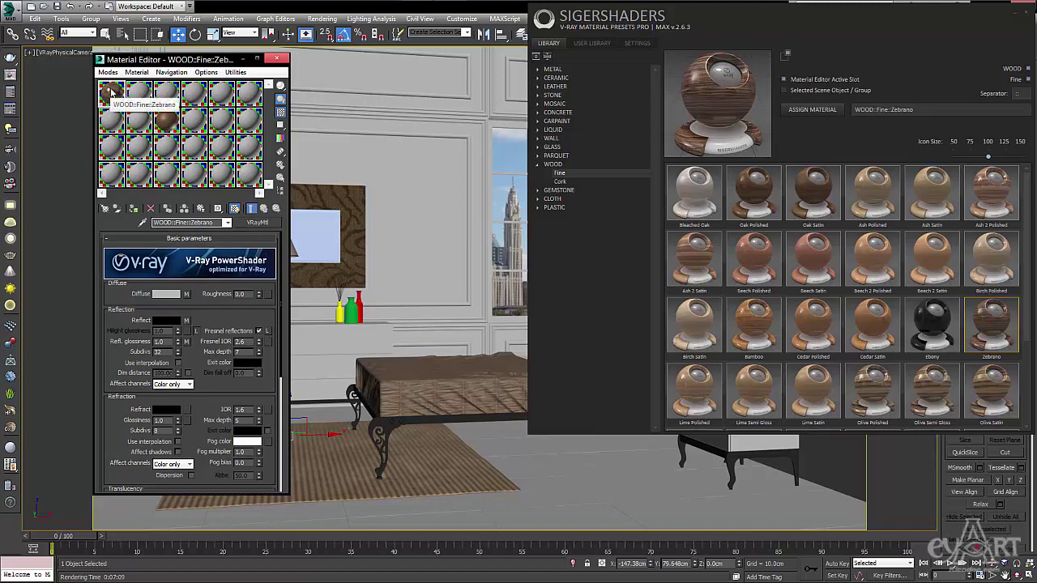
# Replace the Zebrano and Oak Satin sample slots with the default material and return to the Slate Material Editor.
pyautogui.moveTo(160, 351); pyautogui.dragTo(133, 354)
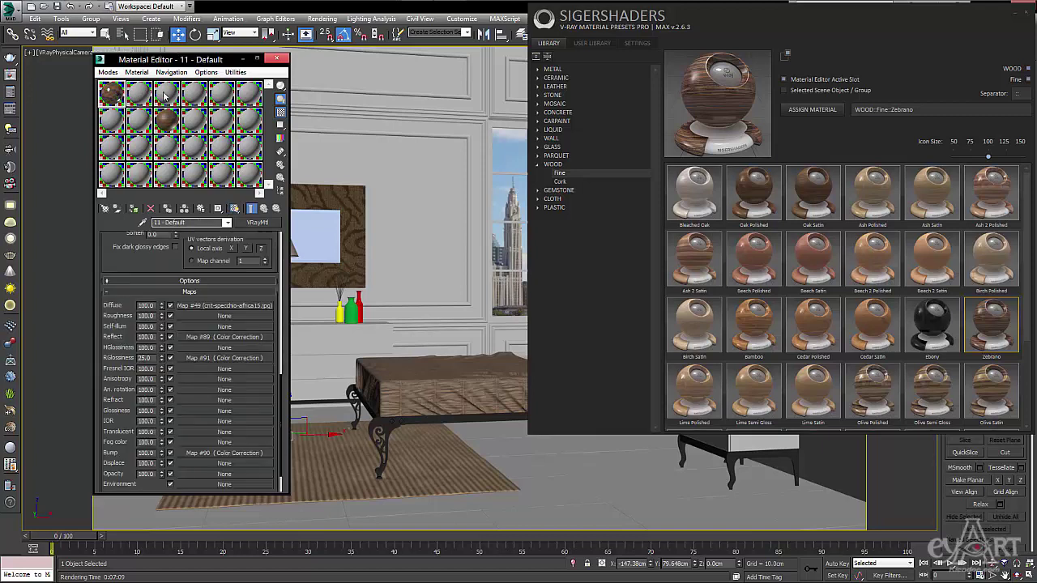
pyautogui.click(167, 121)
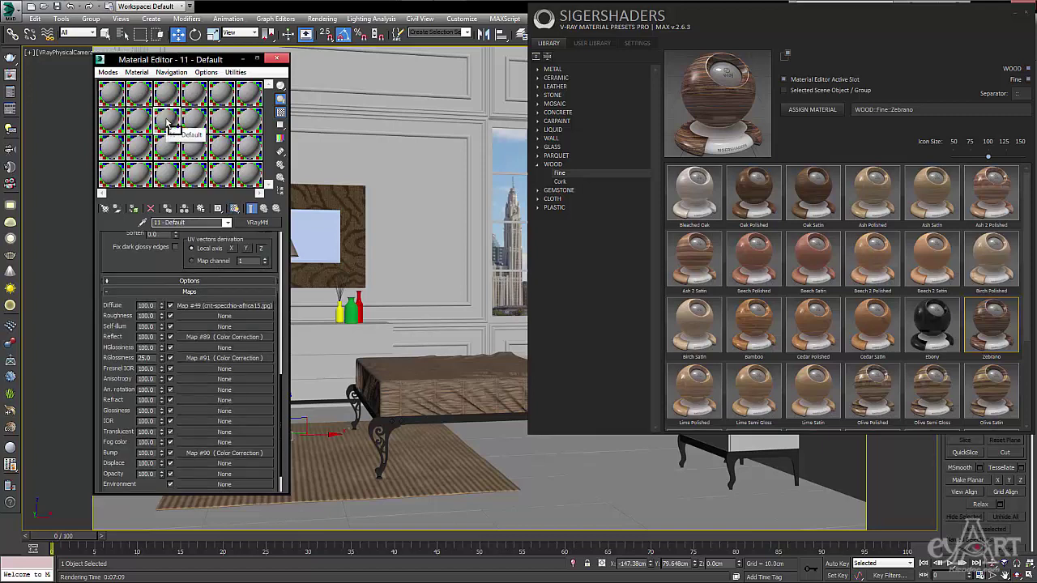
pyautogui.click(107, 72)
pyautogui.moveTo(136, 73)
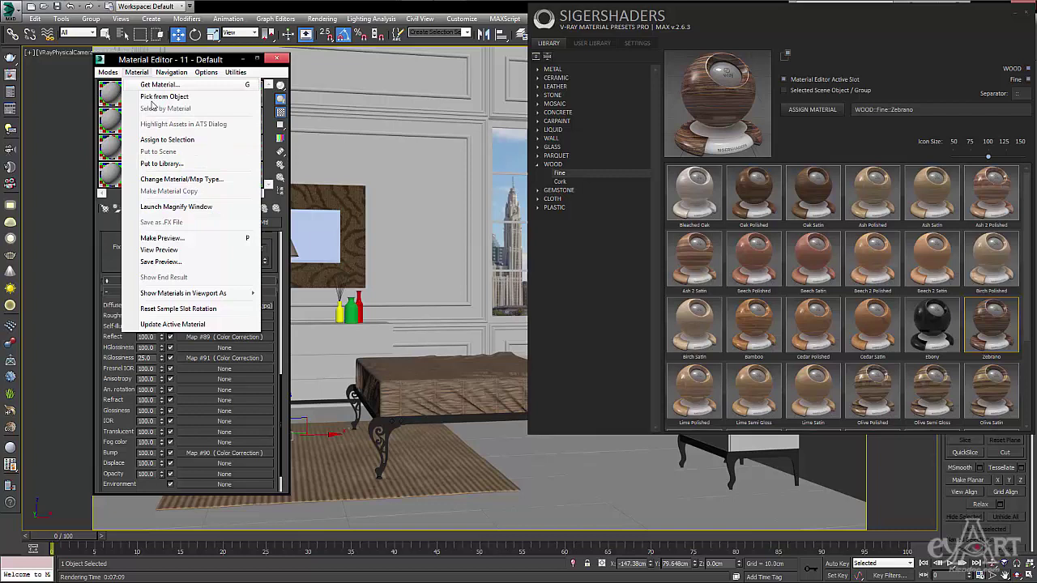
pyautogui.click(114, 100)
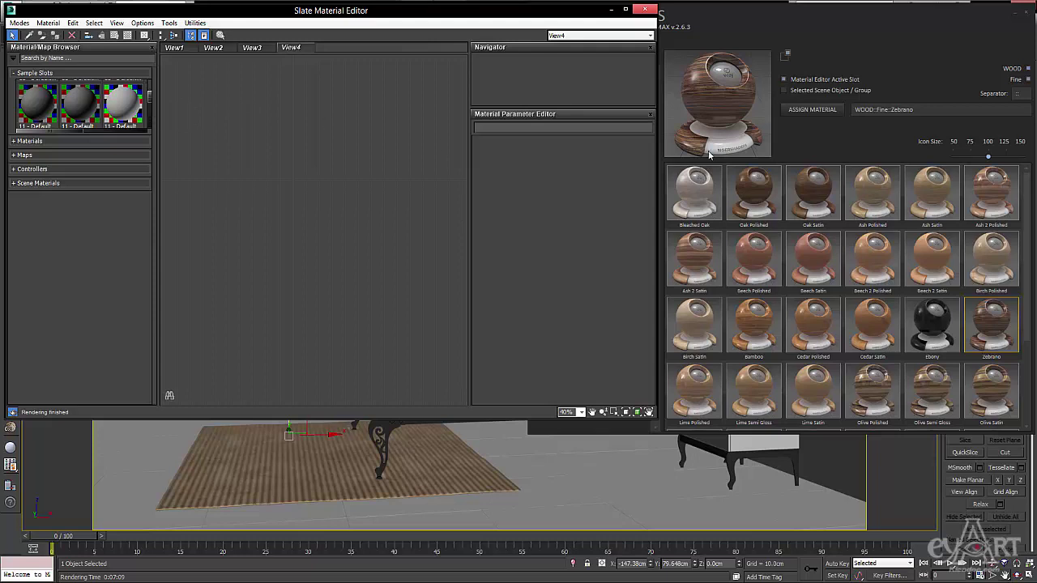
# Move the preset window over the material editor and open the user library's Archshader Grass V1 category under 00_NEN DAT.
pyautogui.moveTo(866, 28); pyautogui.dragTo(754, 35)
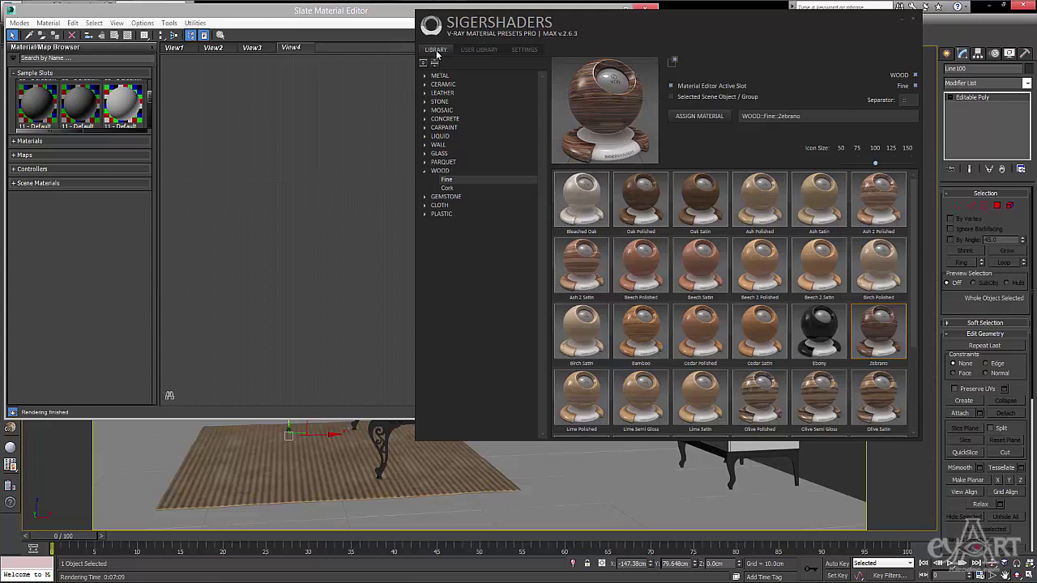
pyautogui.click(478, 50)
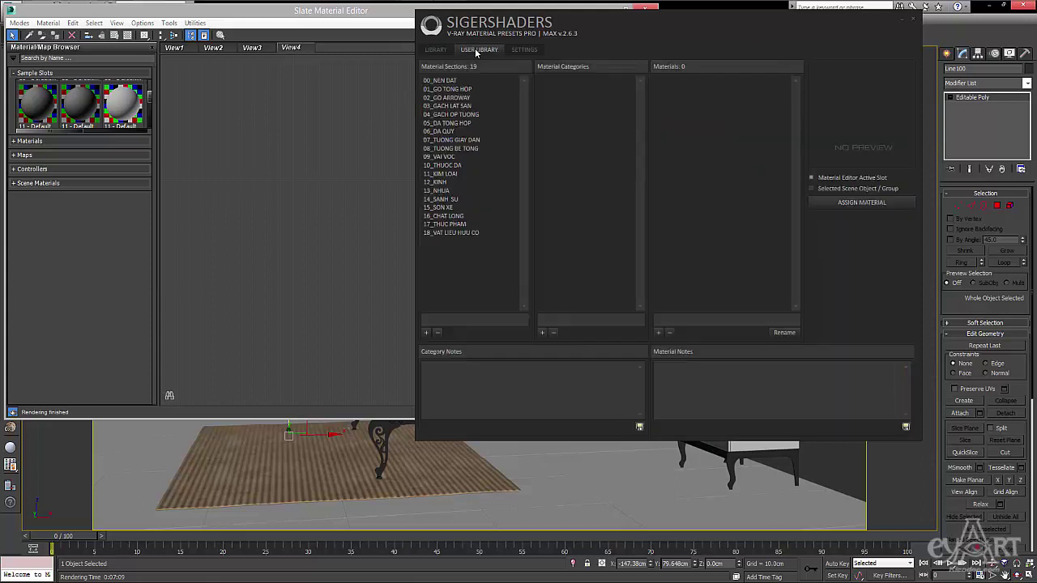
pyautogui.click(437, 80)
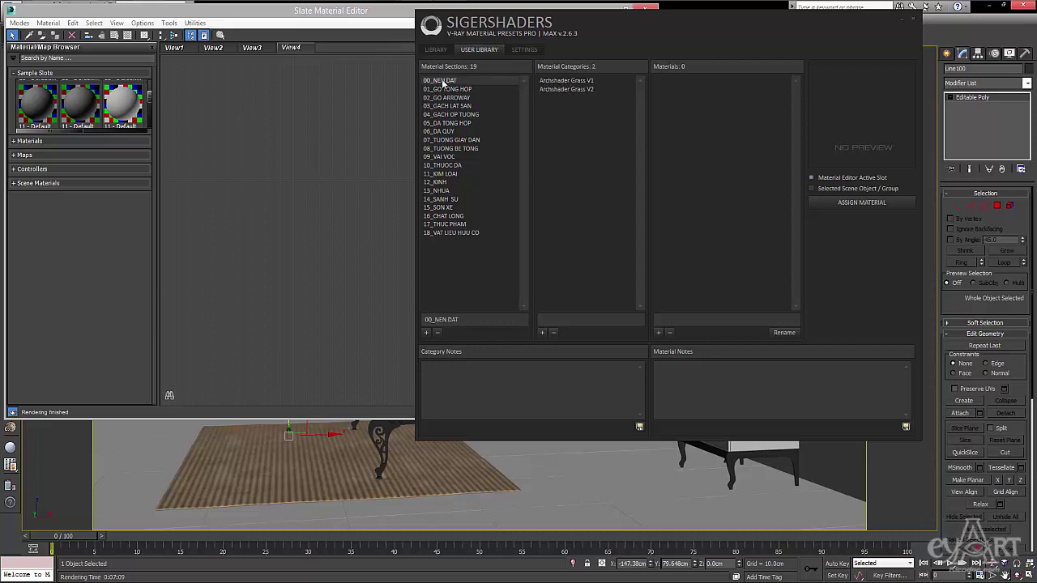
pyautogui.click(559, 83)
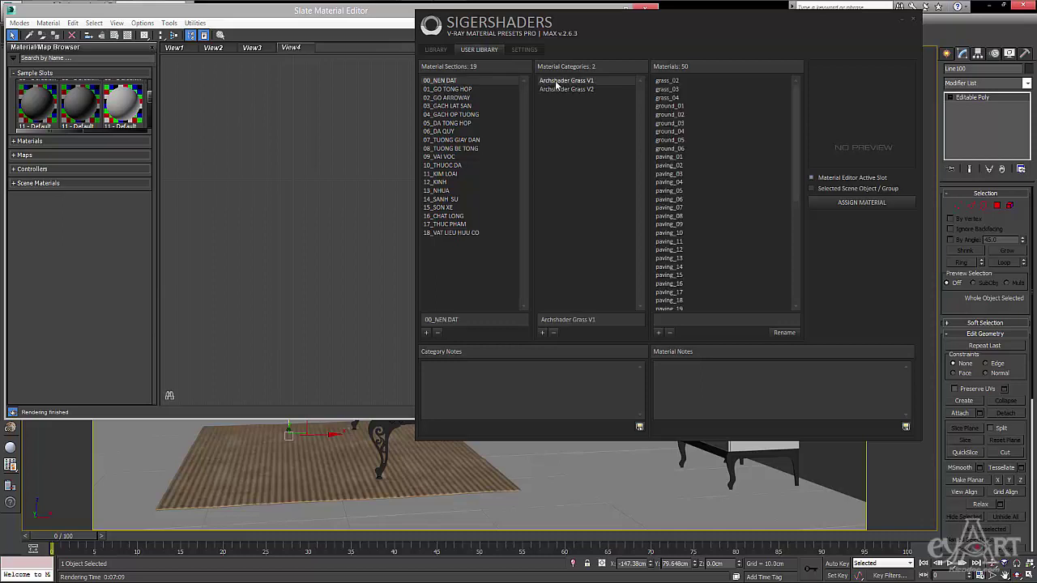
# Preview grass, ground and paving materials in Archshader Grass V1, including grass_03, paving_08 and paving_31.
pyautogui.click(666, 82)
pyautogui.click(669, 139)
pyautogui.click(669, 166)
pyautogui.click(666, 97)
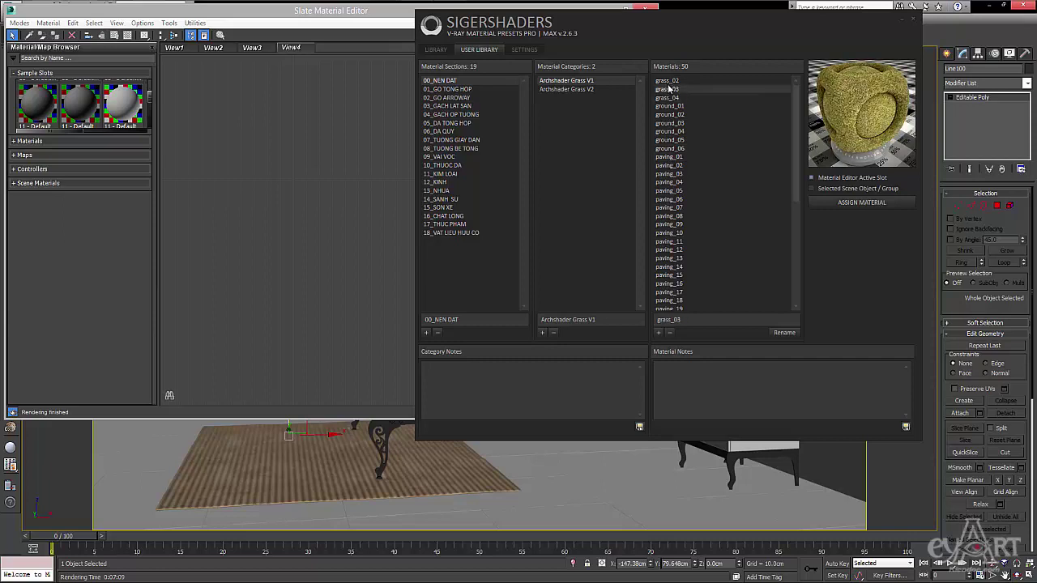
pyautogui.click(669, 106)
pyautogui.click(670, 215)
pyautogui.scroll(-1, 669, 208)
pyautogui.scroll(-4, 670, 207)
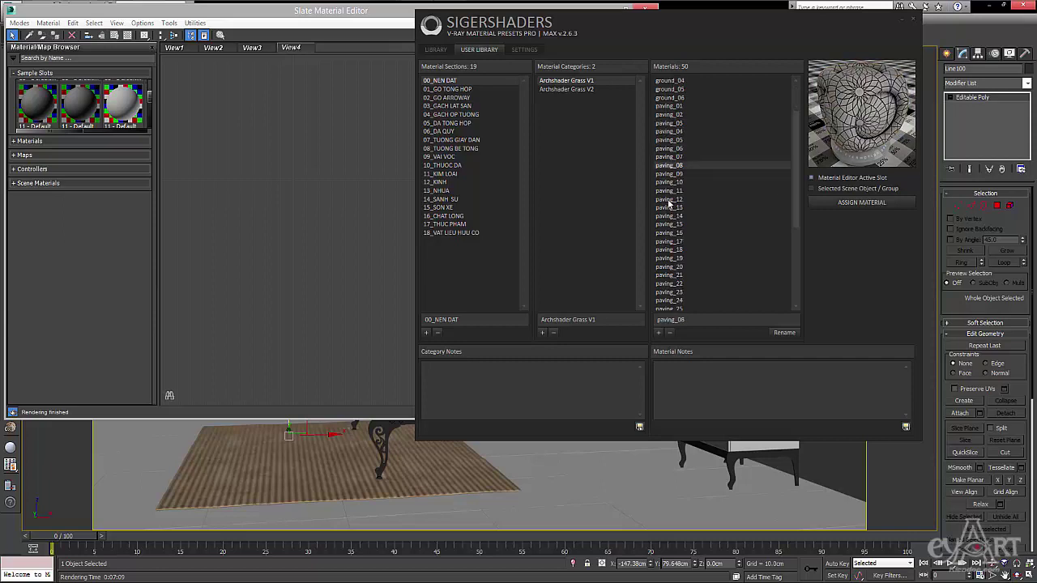
pyautogui.click(669, 258)
pyautogui.click(669, 284)
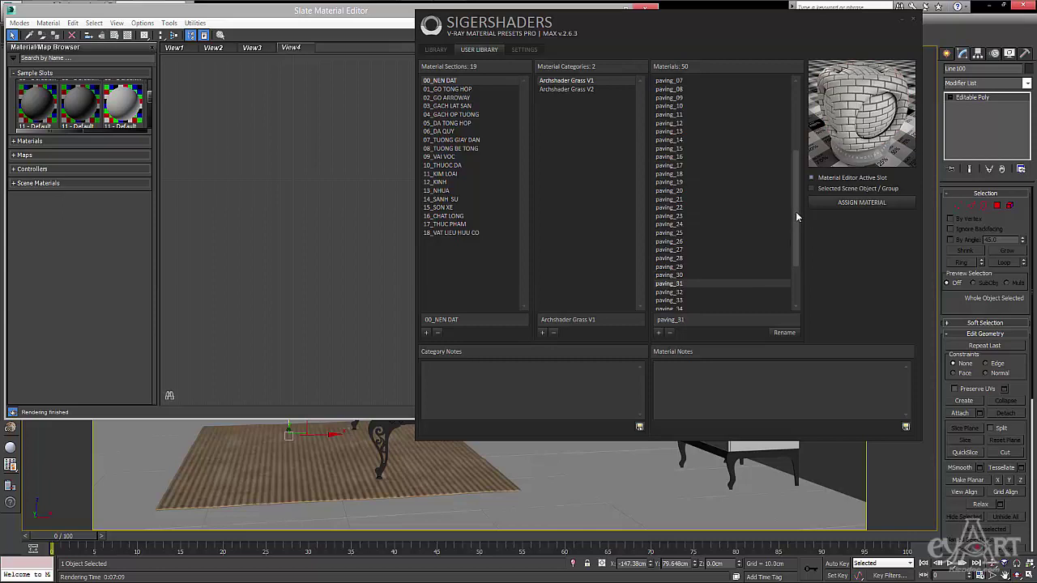
pyautogui.moveTo(801, 216); pyautogui.dragTo(797, 120)
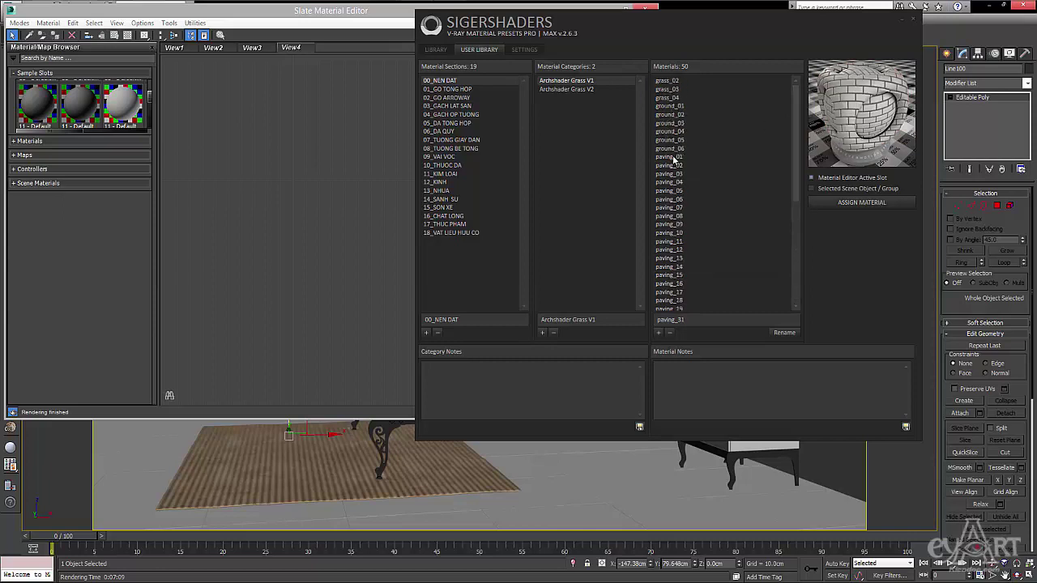
# Preview grass_02 and grass_04 in the Archshader Grass V2 category.
pyautogui.click(569, 90)
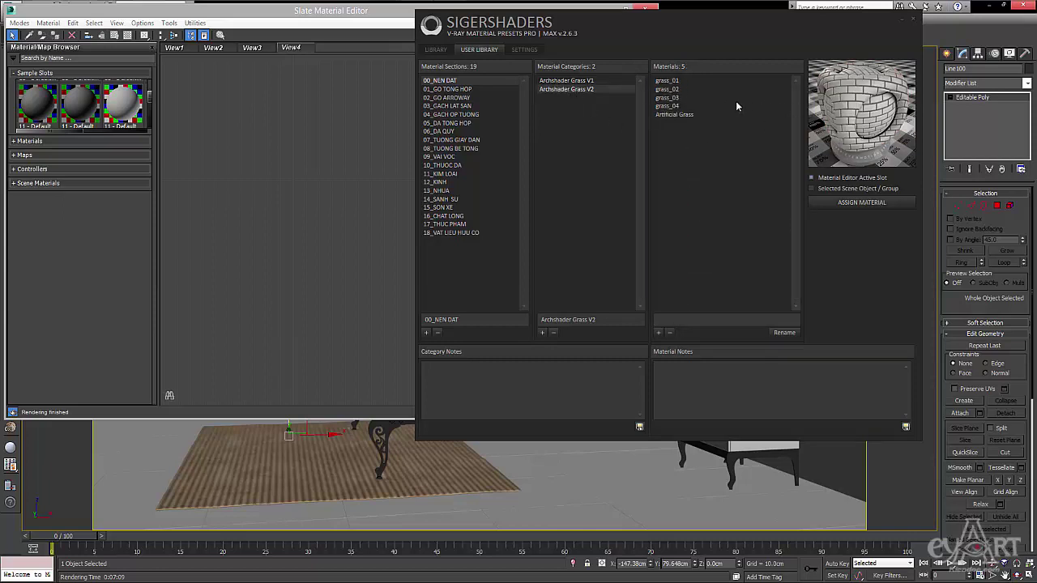
pyautogui.click(668, 89)
pyautogui.click(669, 107)
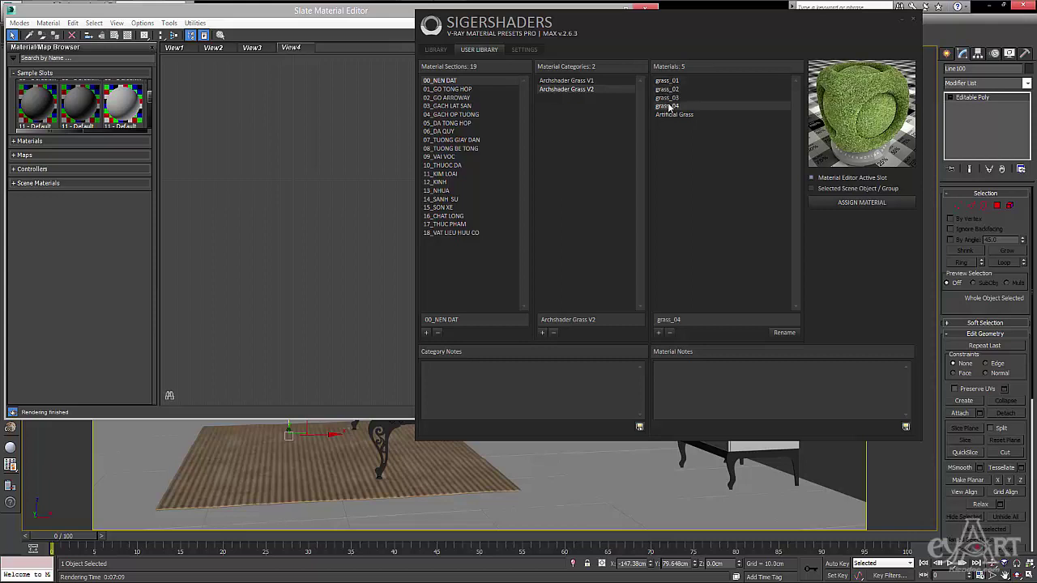
# Preview wood materials throughout the Archshader Wood V1 category of the 01_GO TONG HOP section, including wood_143.
pyautogui.click(446, 90)
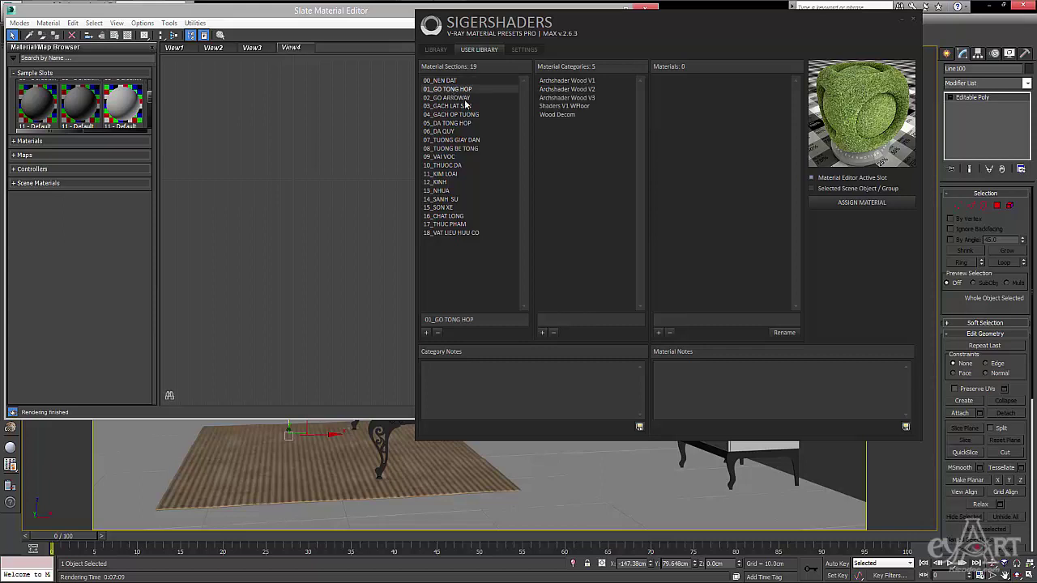
pyautogui.click(573, 81)
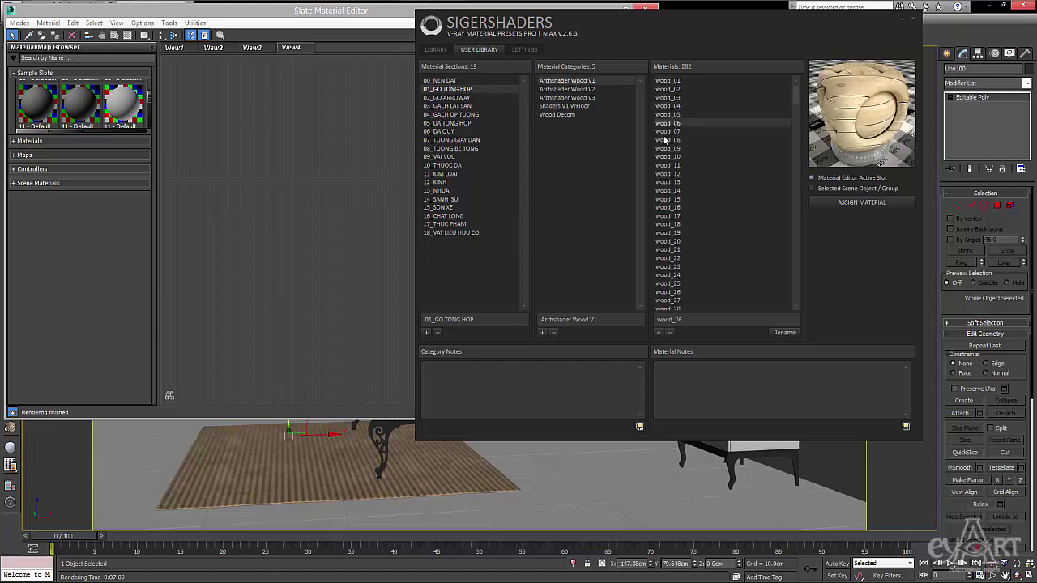
pyautogui.click(668, 191)
pyautogui.moveTo(797, 104); pyautogui.dragTo(796, 198)
pyautogui.click(669, 241)
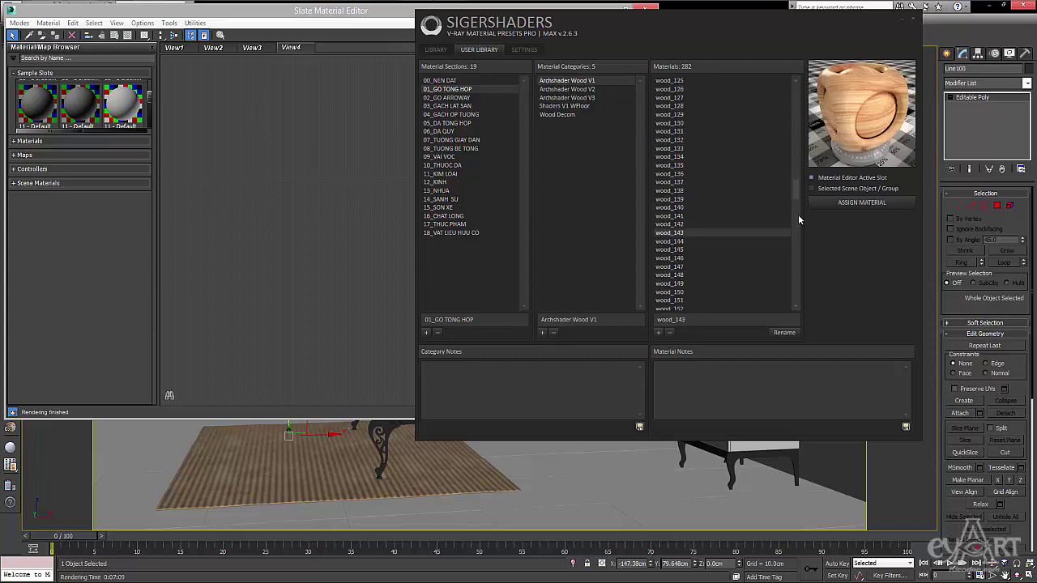
pyautogui.moveTo(796, 195); pyautogui.dragTo(797, 291)
pyautogui.click(669, 182)
pyautogui.click(678, 209)
# Preview Archshader Wood V2 materials, including wood_bark_13, wood_111 and wood_109.
pyautogui.click(572, 89)
pyautogui.click(676, 242)
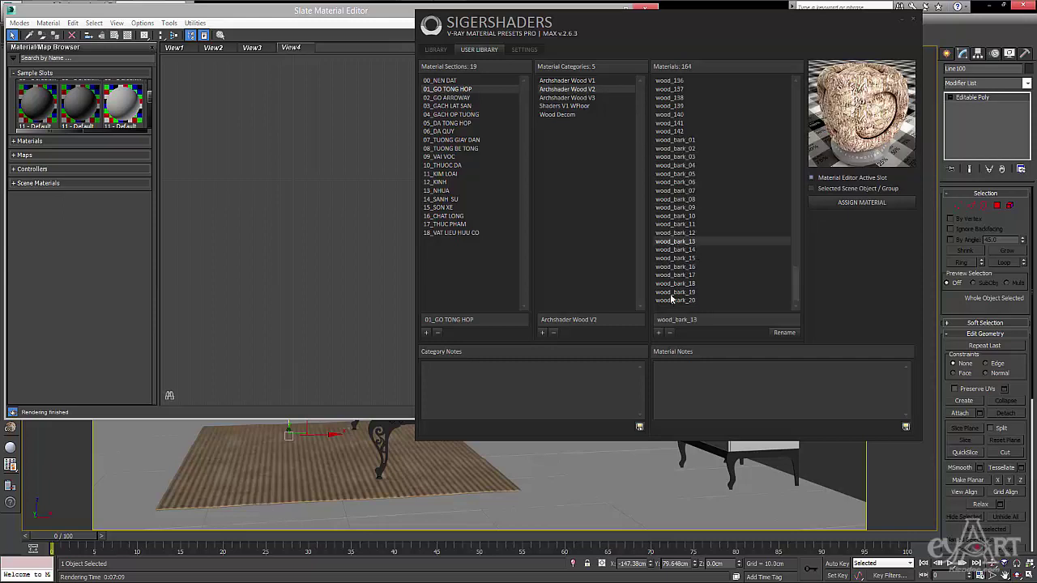
pyautogui.scroll(9, 671, 299)
pyautogui.click(670, 105)
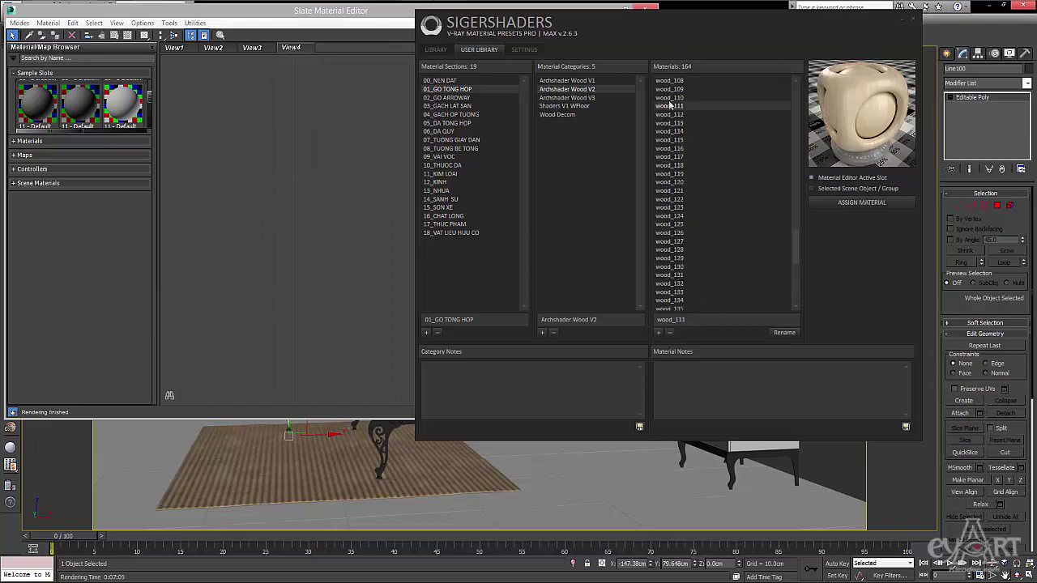
pyautogui.click(669, 89)
pyautogui.moveTo(798, 247); pyautogui.dragTo(740, 120)
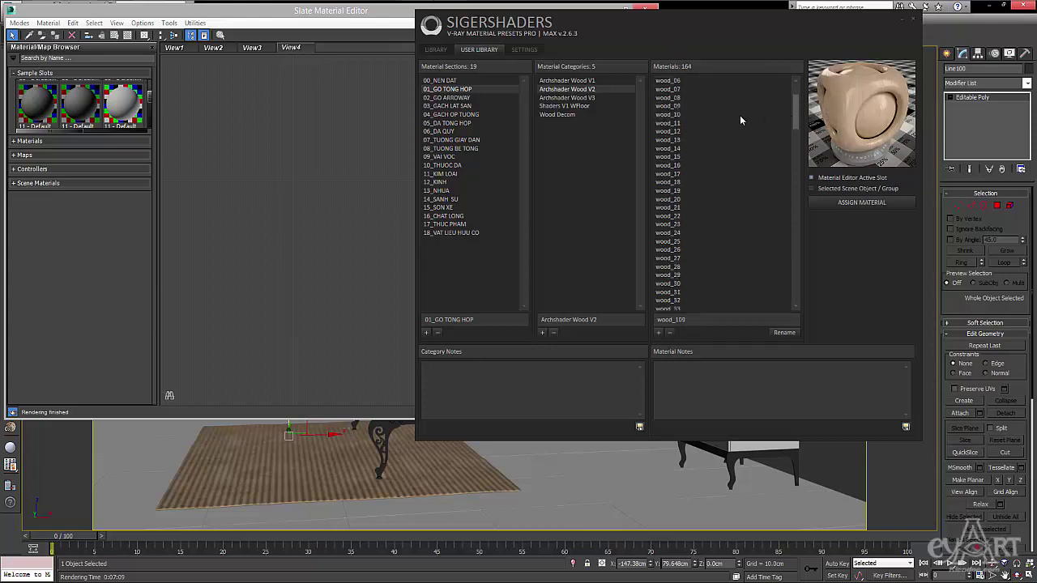
# Preview wood_15, wood_14 and wood_16 in Archshader Wood V2, and list the Archshader Wood V3 materials.
pyautogui.click(668, 156)
pyautogui.click(668, 148)
pyautogui.click(670, 166)
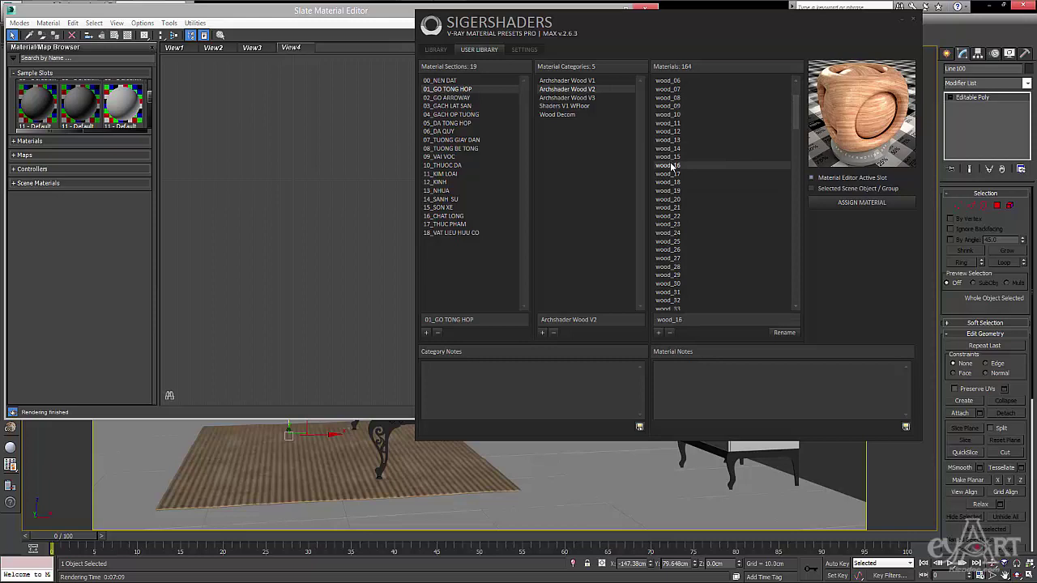
pyautogui.click(577, 97)
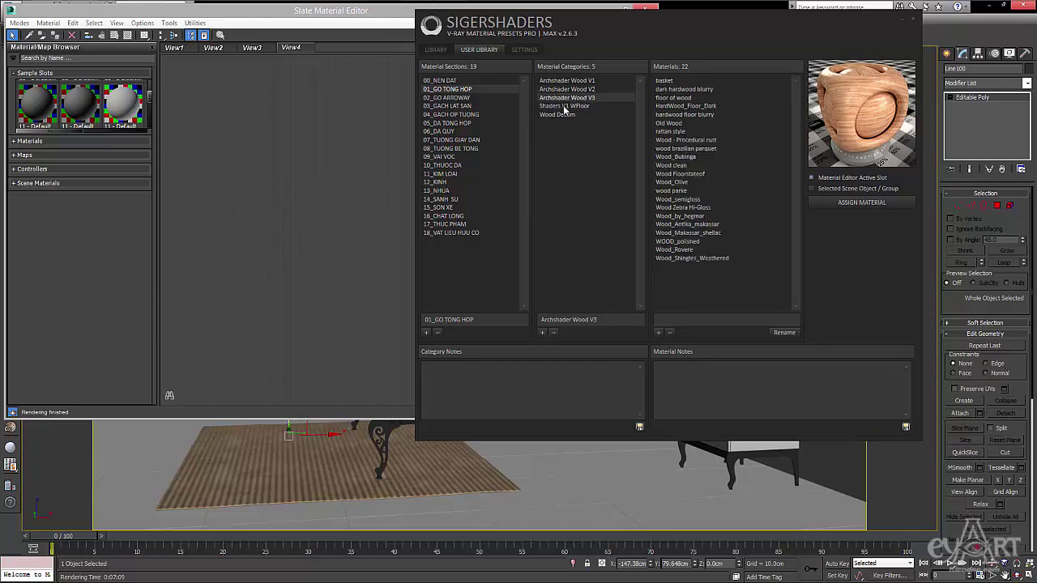
# Preview striped wood floor materials in the Shaders V1 WFloor category, from the alder and oak presets to 011_WFloor_Stripe_Yew_1.
pyautogui.click(564, 106)
pyautogui.click(685, 81)
pyautogui.click(685, 122)
pyautogui.click(683, 149)
pyautogui.click(684, 156)
pyautogui.click(685, 165)
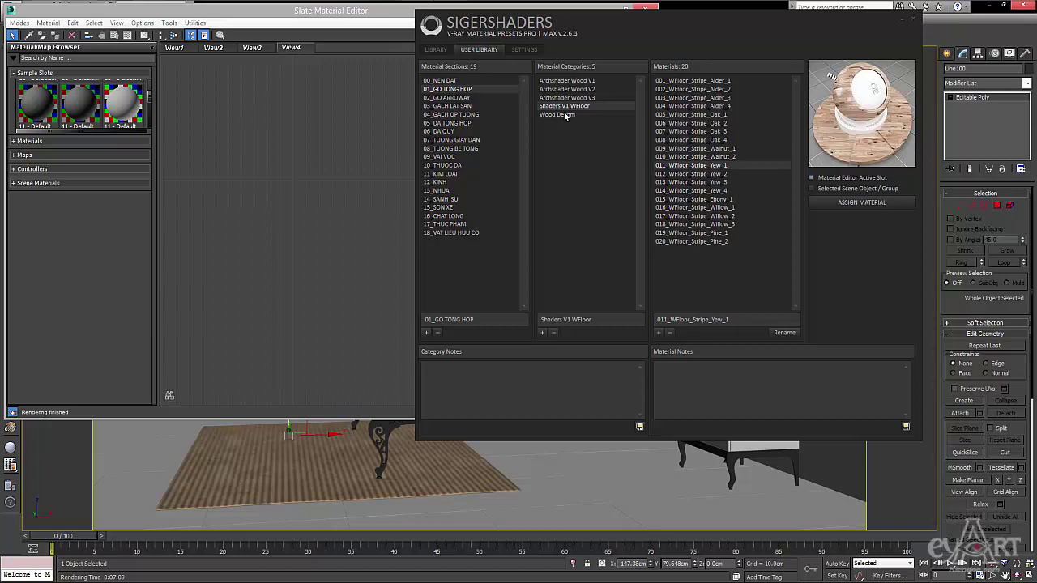
# Preview the Wood Kinh and wood floor2 materials in the Wood Decom category.
pyautogui.click(564, 115)
pyautogui.click(681, 105)
pyautogui.click(670, 175)
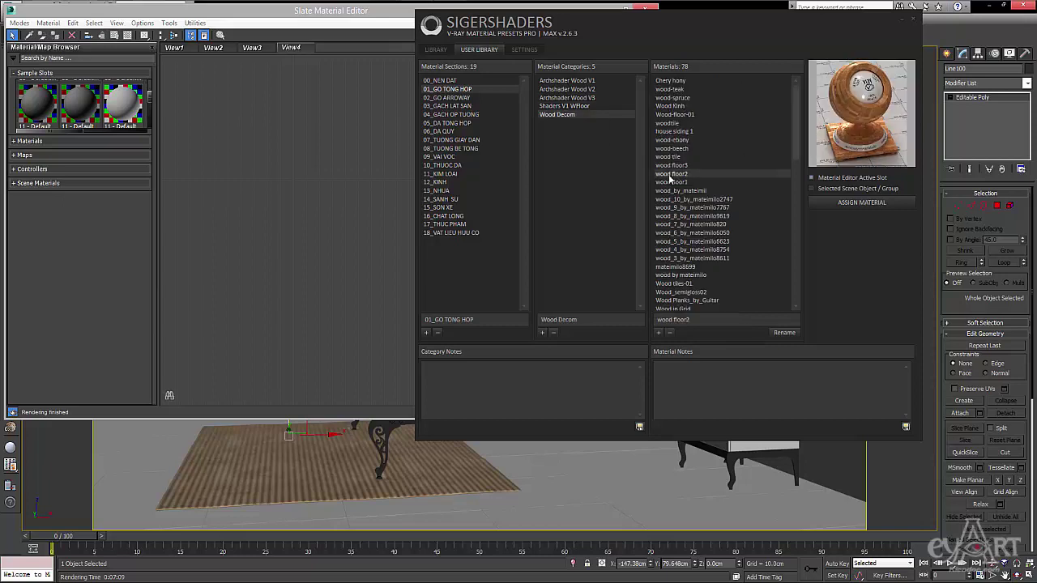
# Preview a brick material from Archshader Brick V1 in the 04_GACH OP TUONG section.
pyautogui.click(451, 106)
pyautogui.click(466, 116)
pyautogui.click(565, 82)
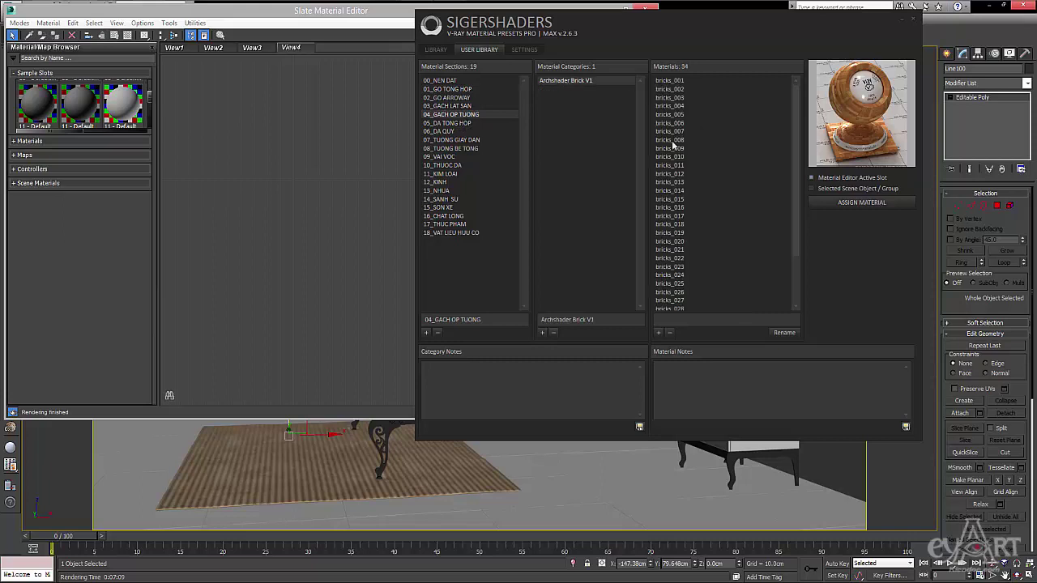
pyautogui.click(669, 225)
# Preview granite materials in the Archshader Stone V1 category of the 05_DA TONG HOP section, including granite_16, granite_19 and granite_21.
pyautogui.click(447, 123)
pyautogui.click(670, 208)
pyautogui.click(669, 217)
pyautogui.click(669, 250)
pyautogui.click(669, 233)
pyautogui.click(666, 208)
pyautogui.click(669, 249)
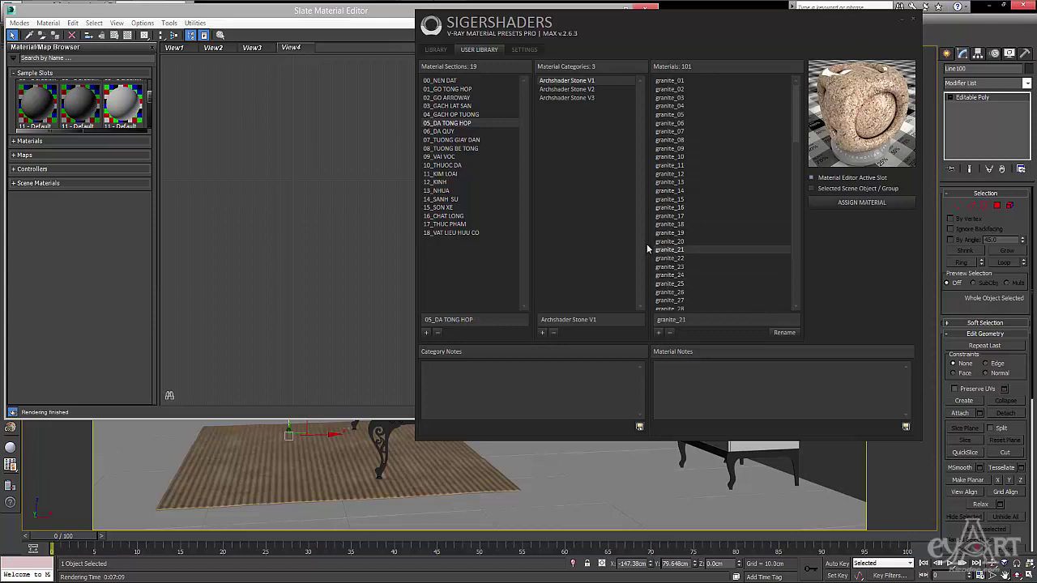
# Browse the categories of the 12_KINH, 09_VAI VOC, 08_TUONG BE TONG and 07_TUONG GIAY DAN sections.
pyautogui.click(441, 183)
pyautogui.click(445, 157)
pyautogui.click(450, 148)
pyautogui.click(453, 140)
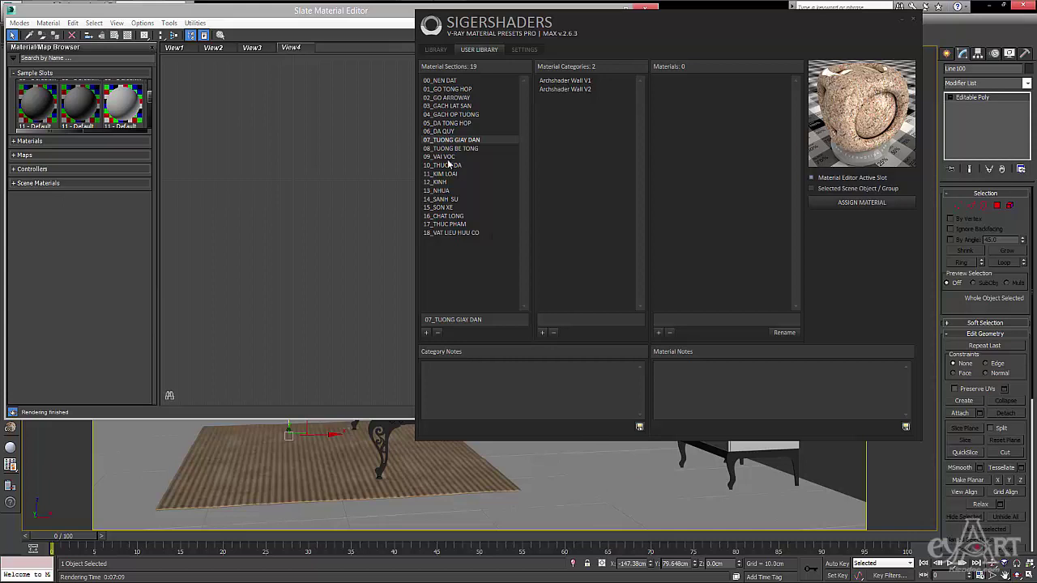
# Assign the 011_WFloor_Stripe_Yew_1 preset from Shaders V1 WFloor in 01_GO TONG HOP to the active material editor slot.
pyautogui.click(456, 90)
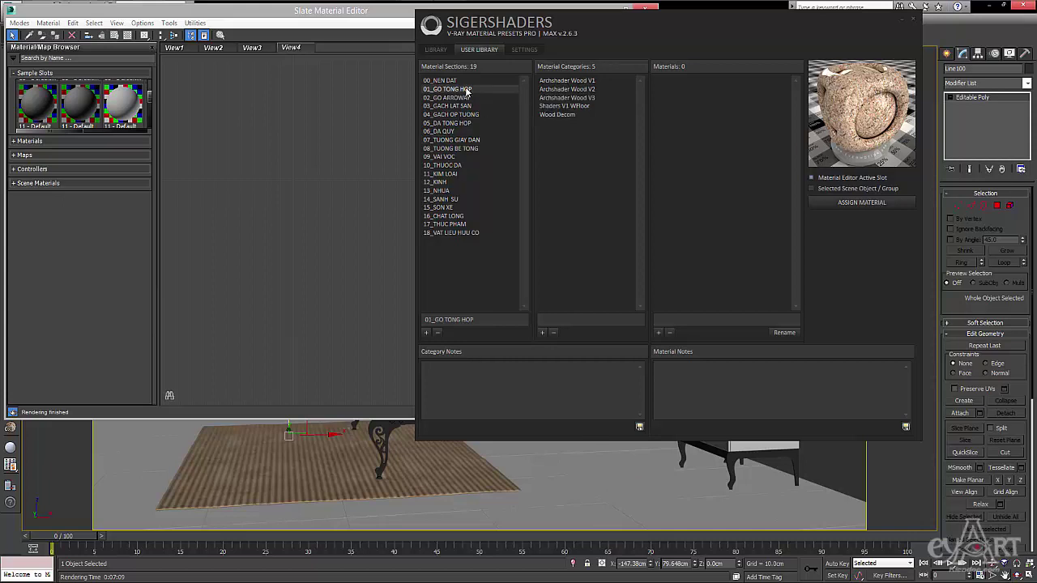
pyautogui.click(565, 106)
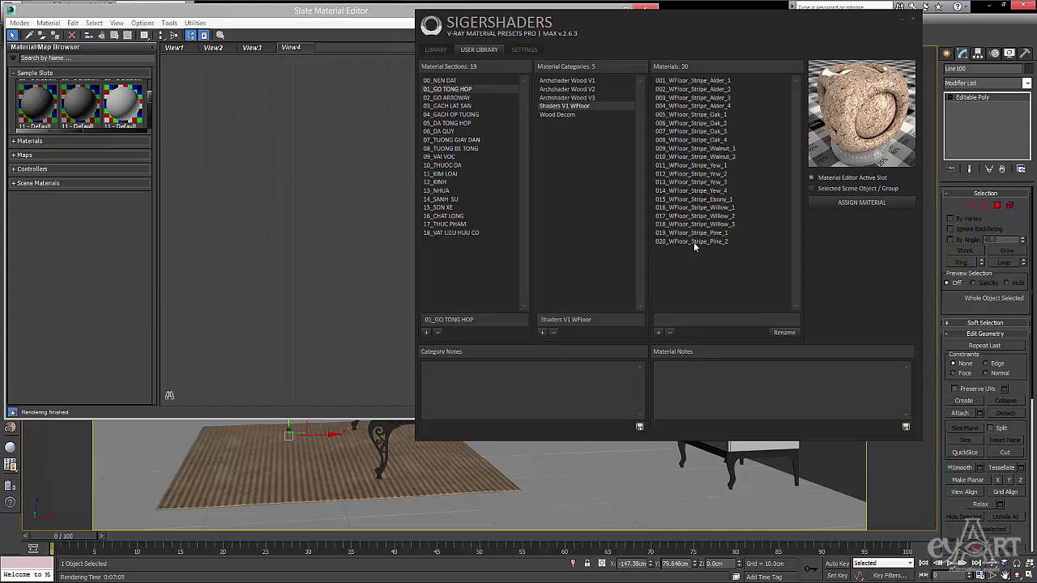
pyautogui.click(704, 182)
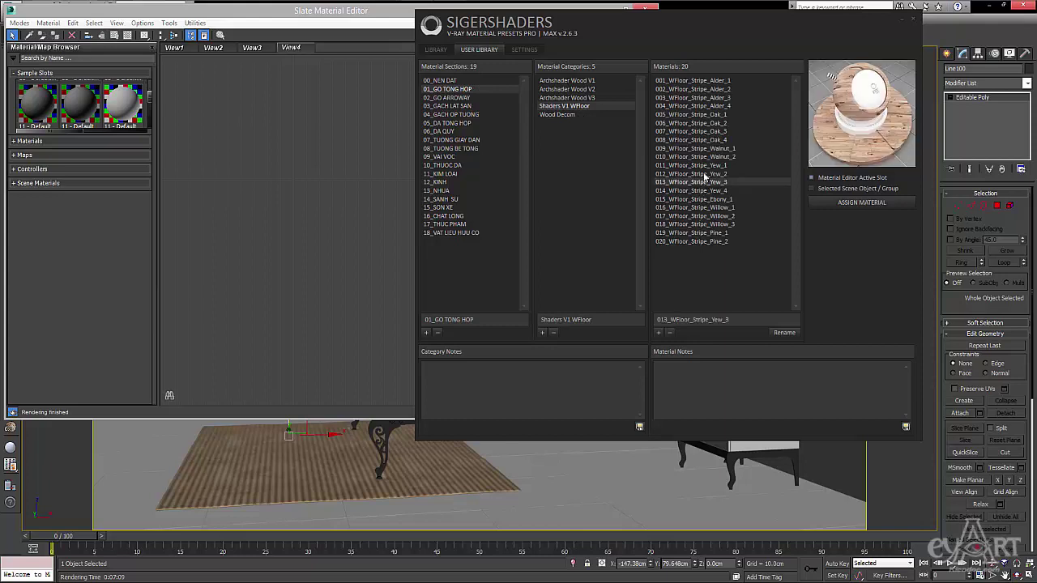
pyautogui.click(704, 174)
pyautogui.click(706, 166)
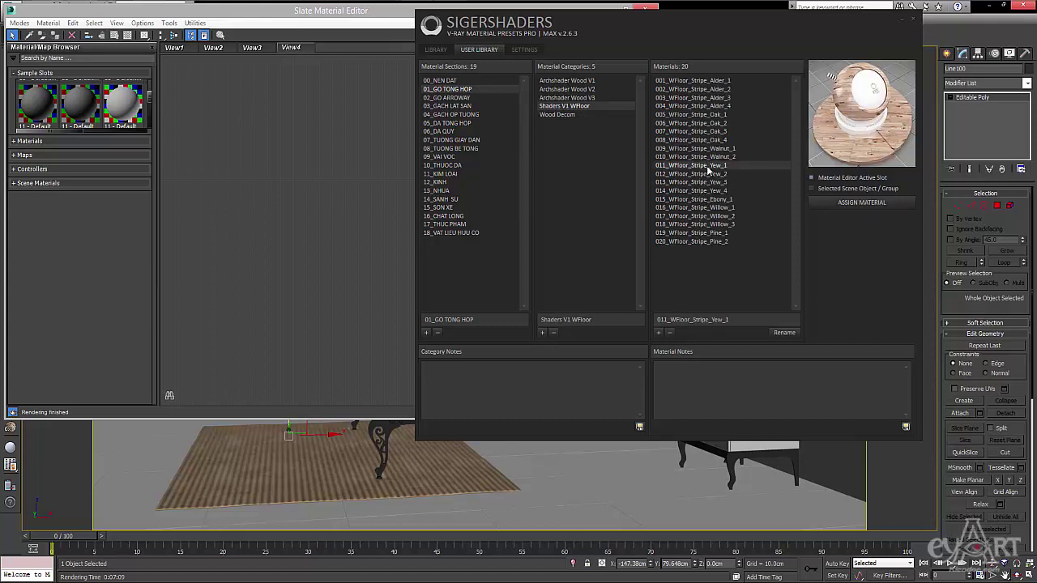
pyautogui.click(865, 203)
# Place the yew floor material in View4 as an instance and open its VRayMtl parameters to review its settings.
pyautogui.moveTo(113, 99); pyautogui.dragTo(298, 115)
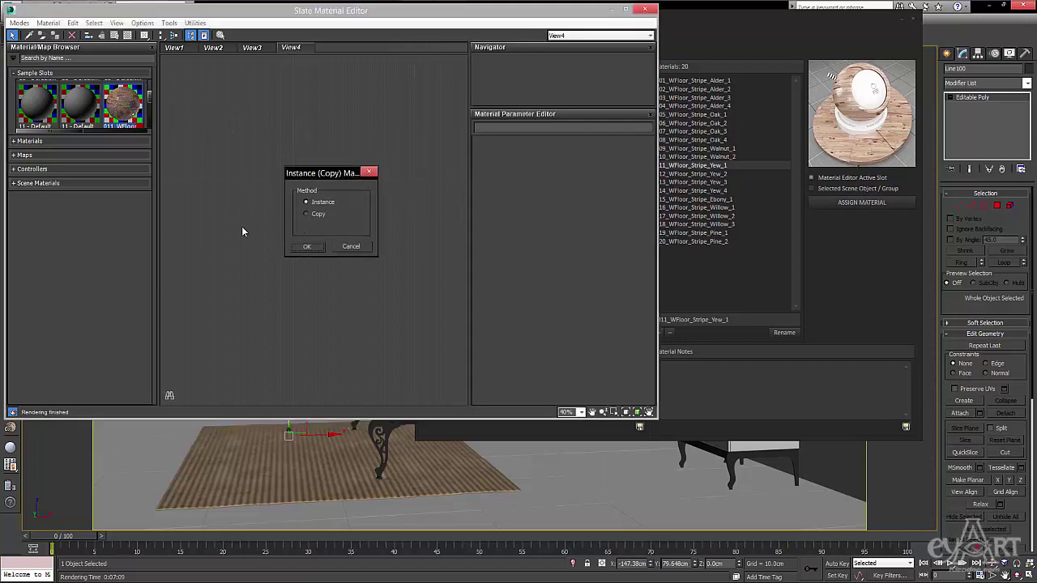
pyautogui.click(307, 246)
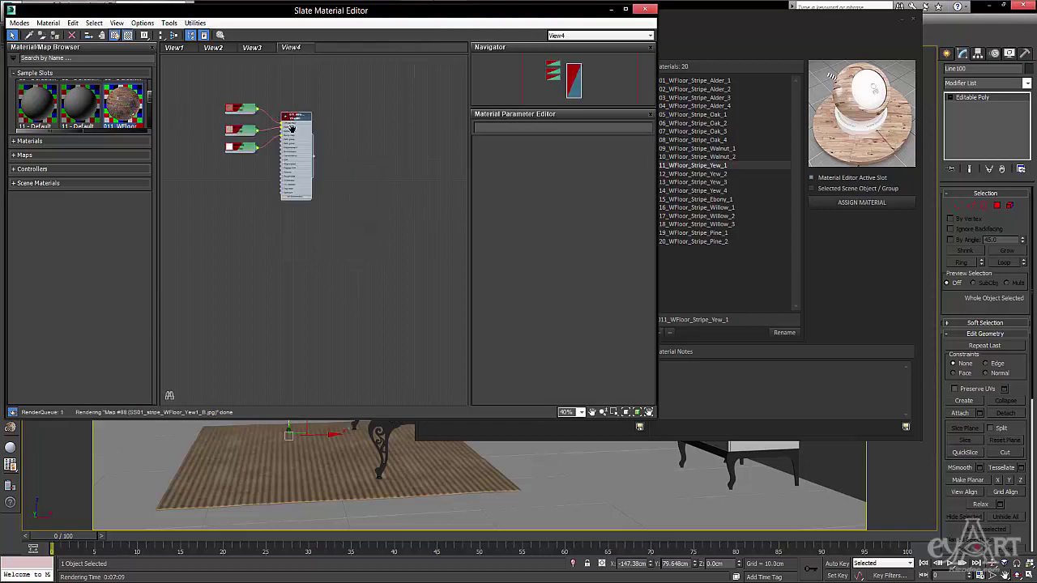
pyautogui.scroll(5, 283, 118)
pyautogui.doubleClick(314, 151)
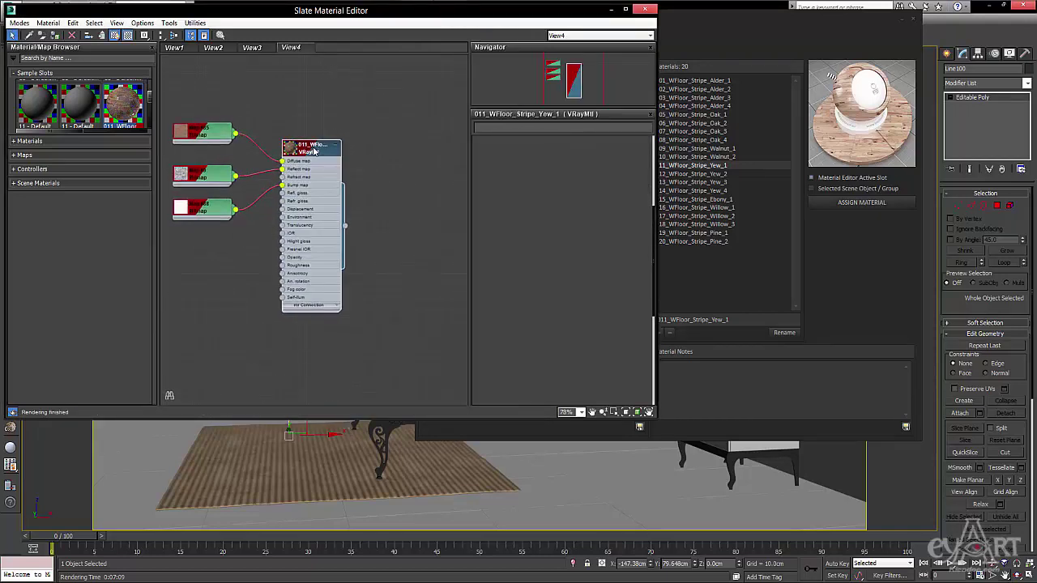
pyautogui.scroll(-5, 487, 226)
pyautogui.scroll(1, 487, 226)
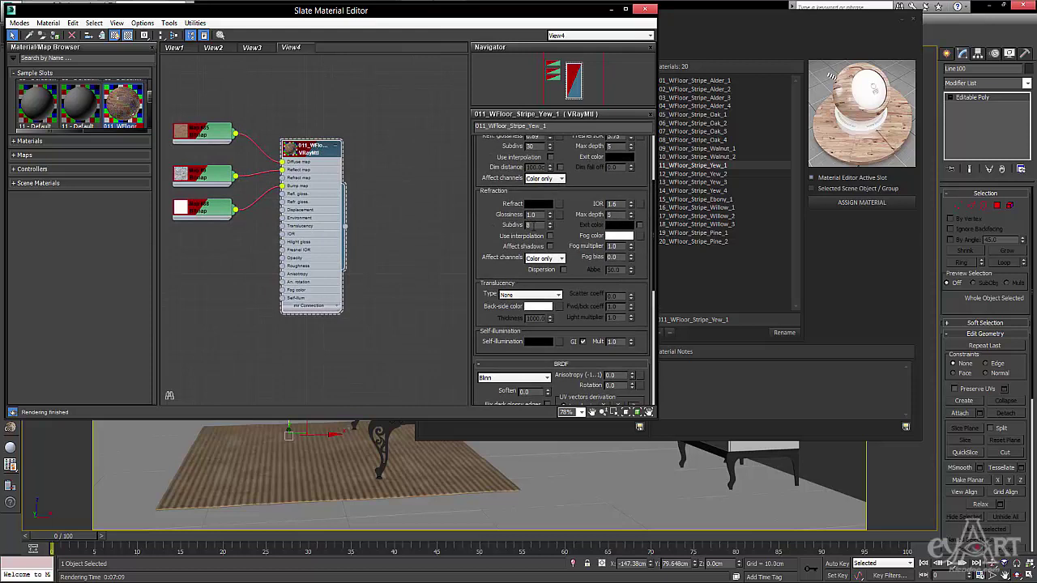
# Assign the 011_WFloor_Stripe_Yew_1 material to the room's floor object.
pyautogui.click(582, 479)
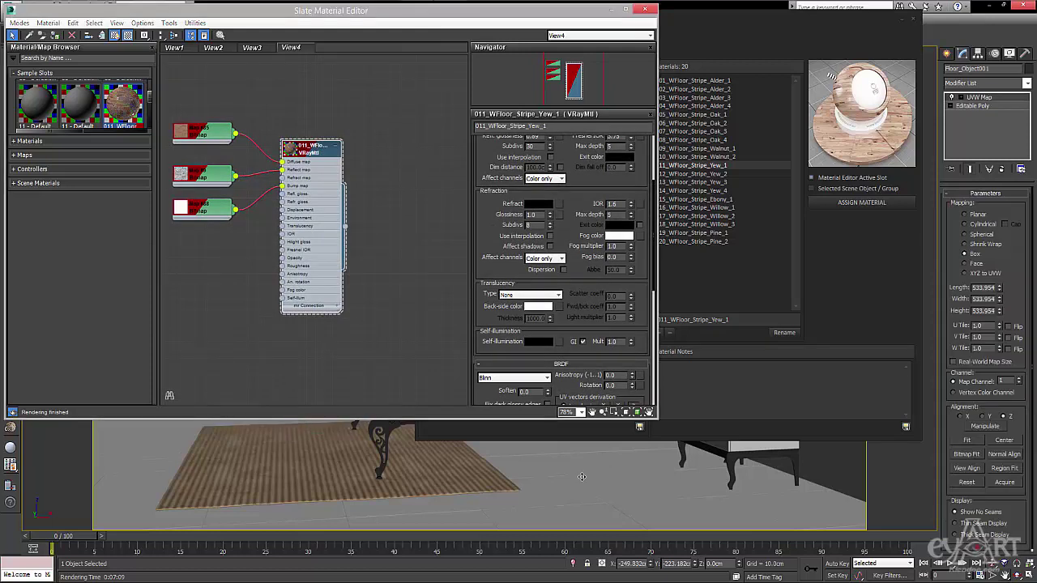
pyautogui.click(314, 152)
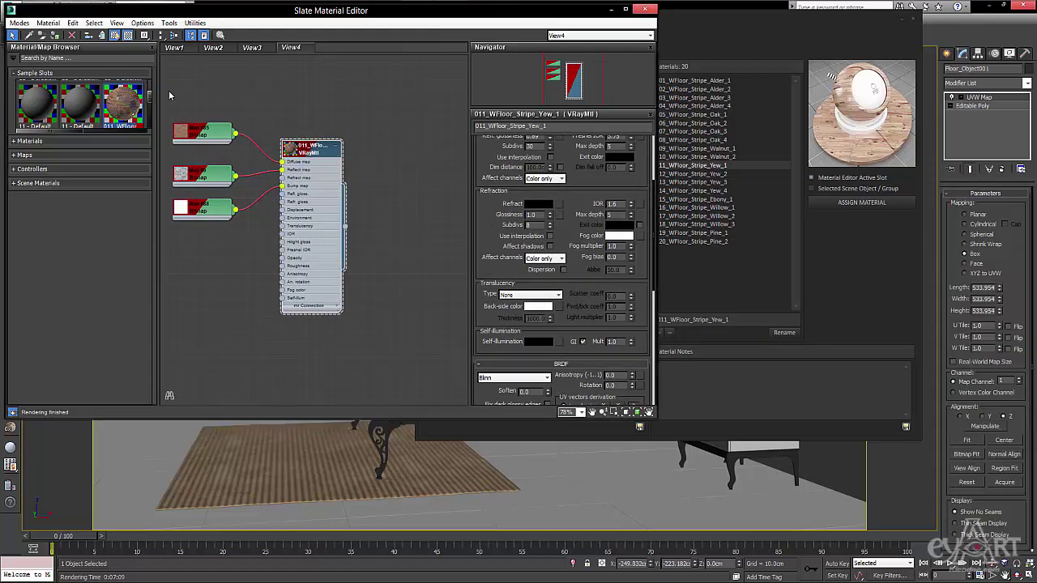
pyautogui.click(55, 36)
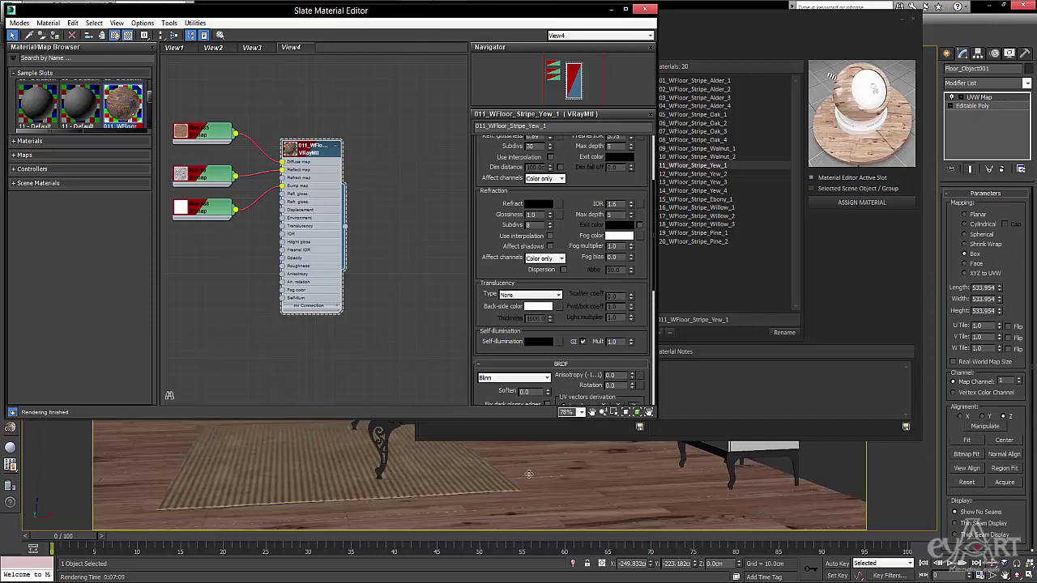
# Bring the SigerShaders window to the front and reposition it so the material nodes and sample slots stay visible.
pyautogui.moveTo(588, 18); pyautogui.dragTo(577, 33)
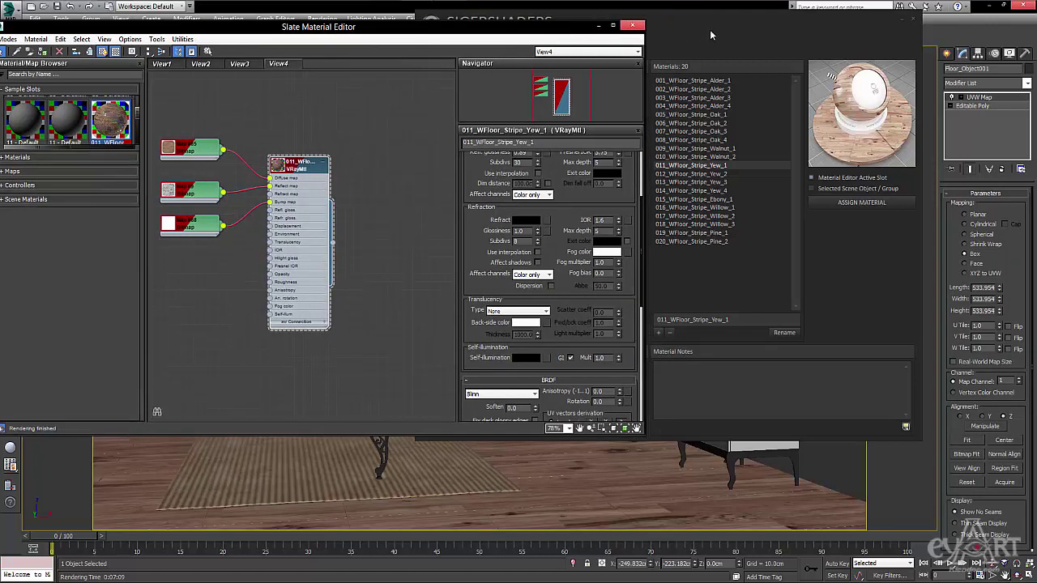
pyautogui.click(710, 31)
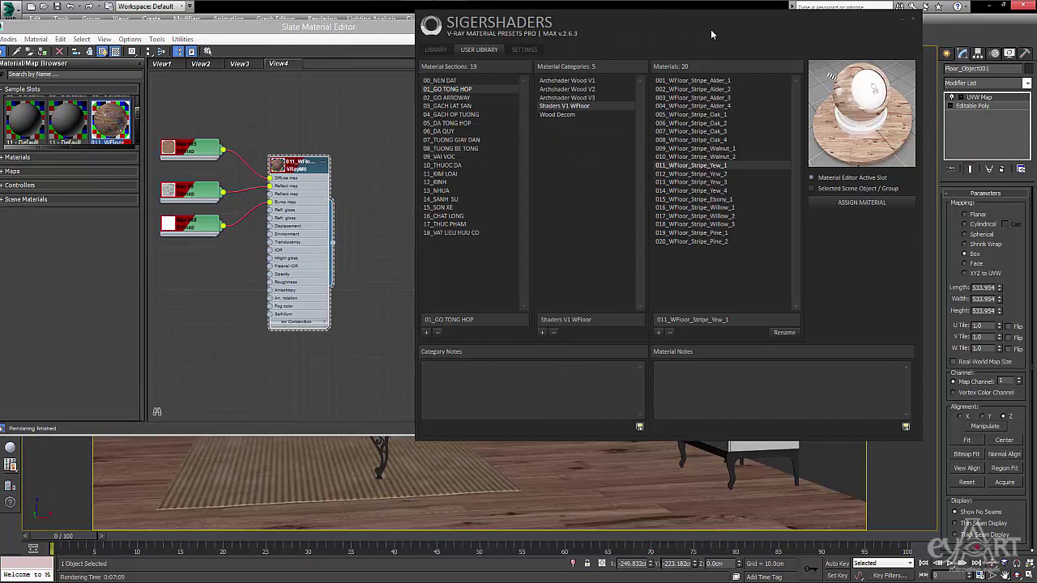
pyautogui.moveTo(685, 20); pyautogui.dragTo(347, 163)
pyautogui.moveTo(464, 179); pyautogui.dragTo(862, 40)
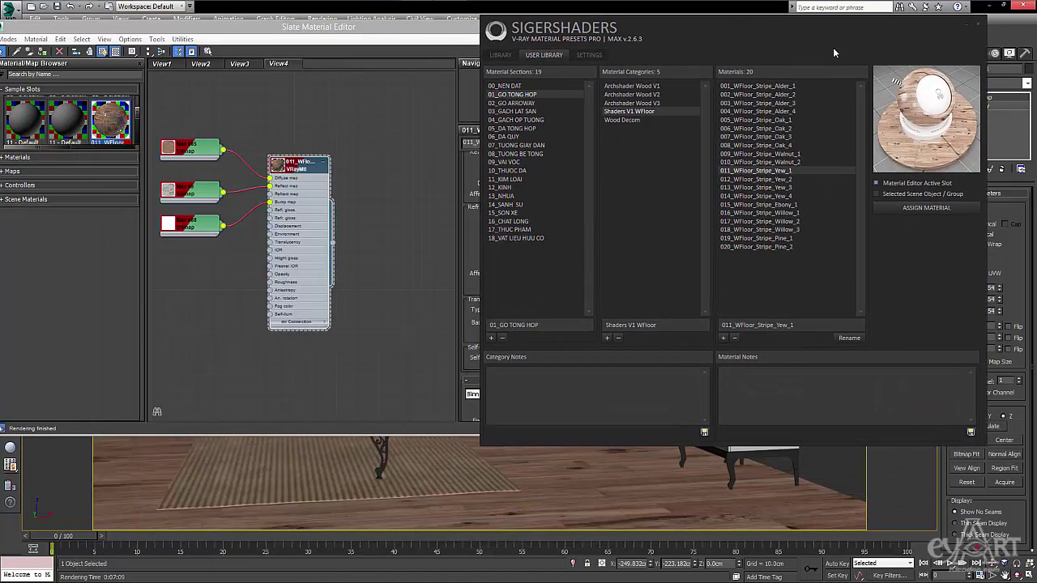
# Preview several Wood Vol.1 materials in the Arroway Wood Vol 1 category of the 02_GO ARROWAY section.
pyautogui.click(522, 104)
pyautogui.click(633, 88)
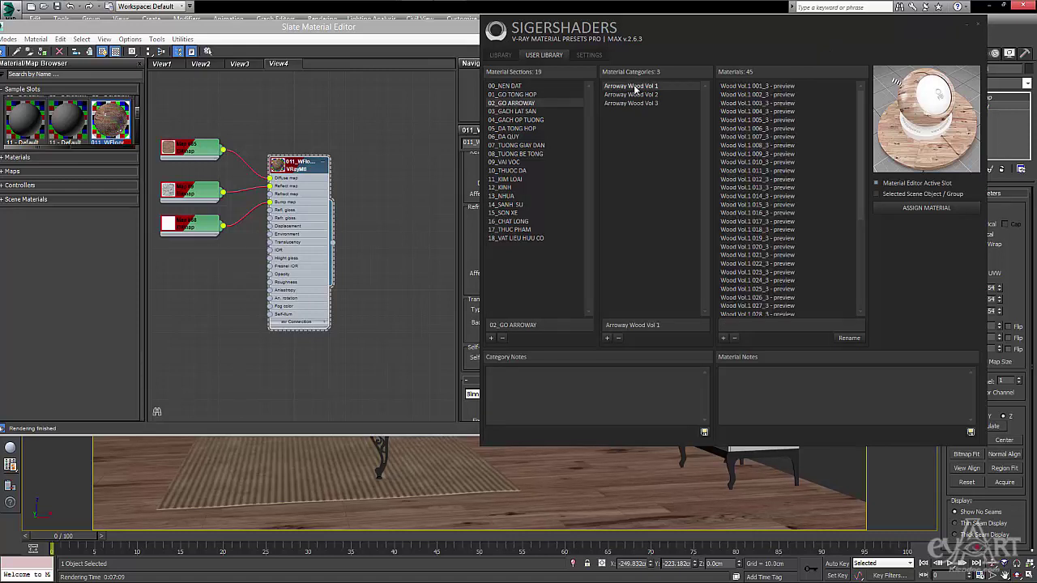
pyautogui.click(757, 154)
pyautogui.click(756, 201)
pyautogui.click(757, 226)
pyautogui.click(757, 253)
pyautogui.click(756, 281)
# Assign the Wood Vol.1 038_3 - preview preset to the active material editor slot, after also previewing Wood Vol.1 034_3.
pyautogui.moveTo(860, 201); pyautogui.dragTo(856, 295)
pyautogui.click(768, 212)
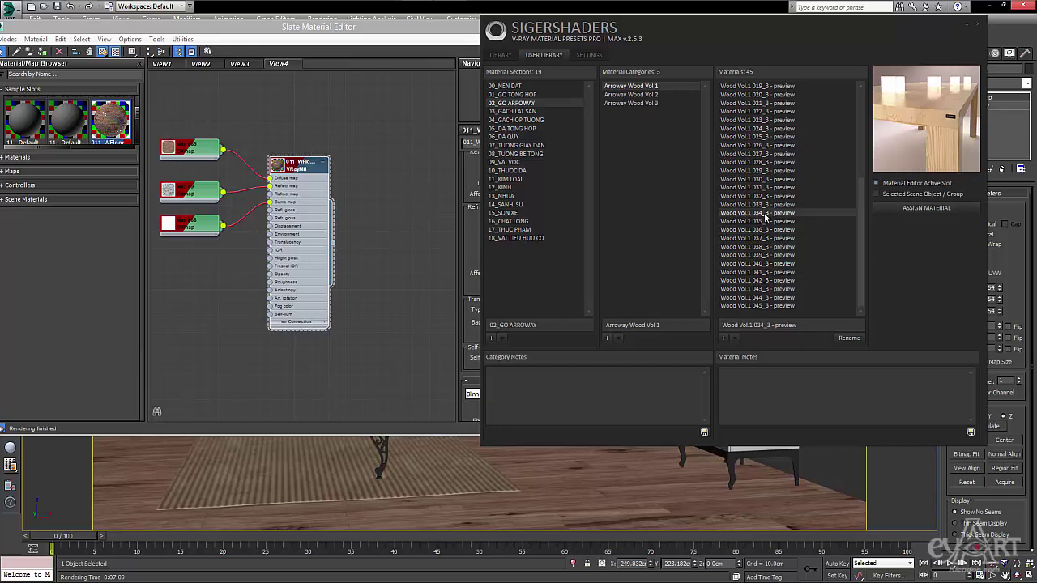
pyautogui.click(770, 248)
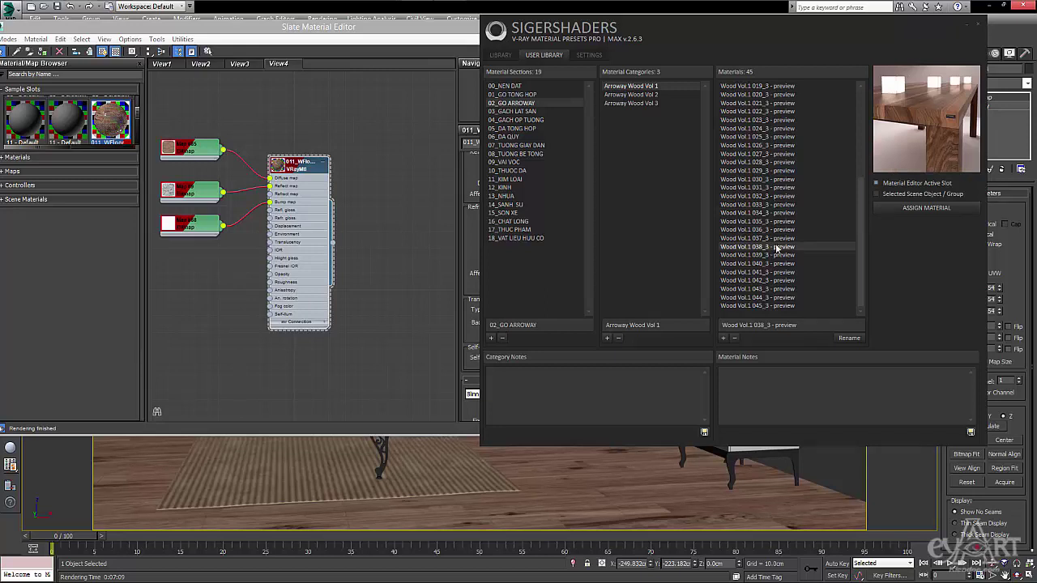
pyautogui.click(911, 210)
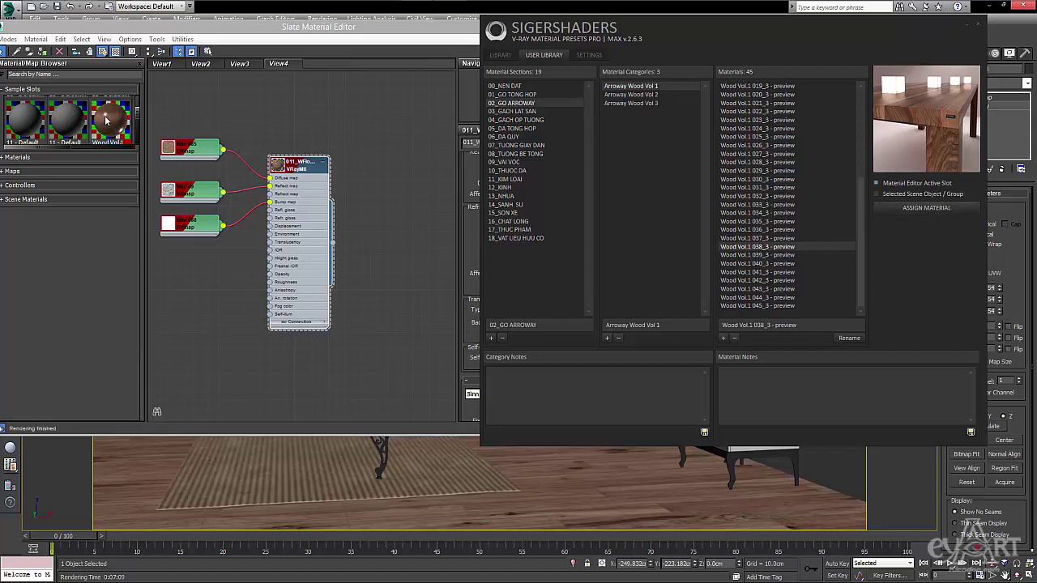
# Place the Wood Vol.1 038_3 material in View4 as an instance.
pyautogui.click(106, 119)
pyautogui.moveTo(358, 289); pyautogui.dragTo(380, 272)
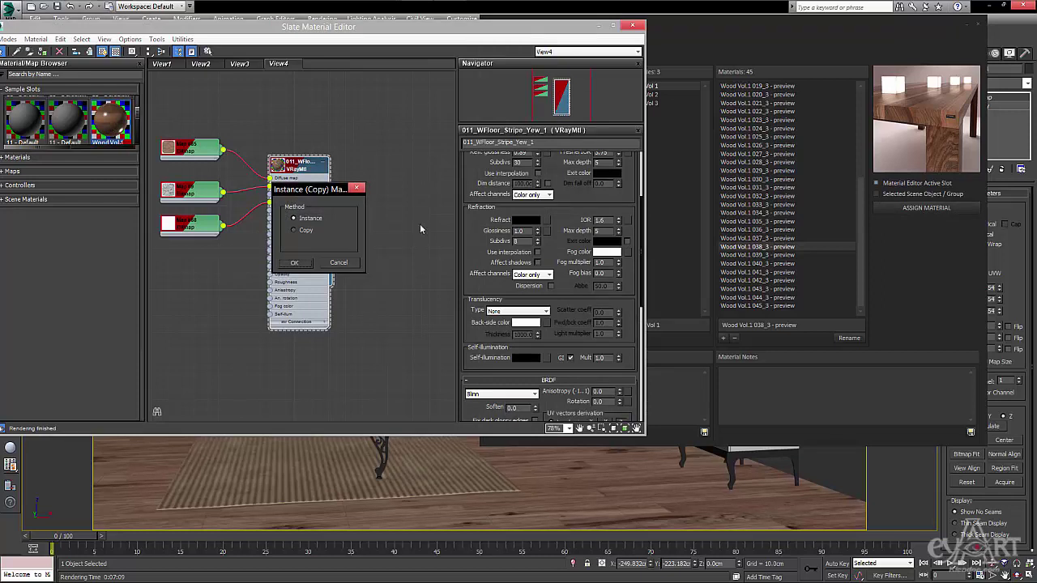
pyautogui.click(294, 263)
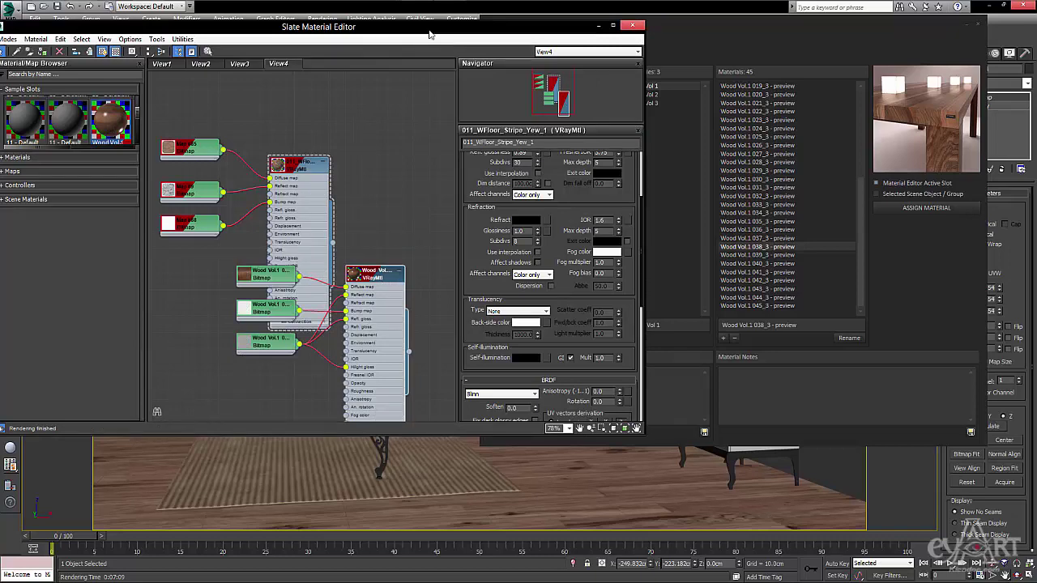
# Apply the Wood Vol.1 038_3 material to the drawer fronts and body of the dresser below the lamp.
pyautogui.moveTo(431, 34); pyautogui.dragTo(778, 100)
pyautogui.moveTo(757, 417); pyautogui.dragTo(284, 369)
pyautogui.moveTo(620, 399); pyautogui.dragTo(296, 364)
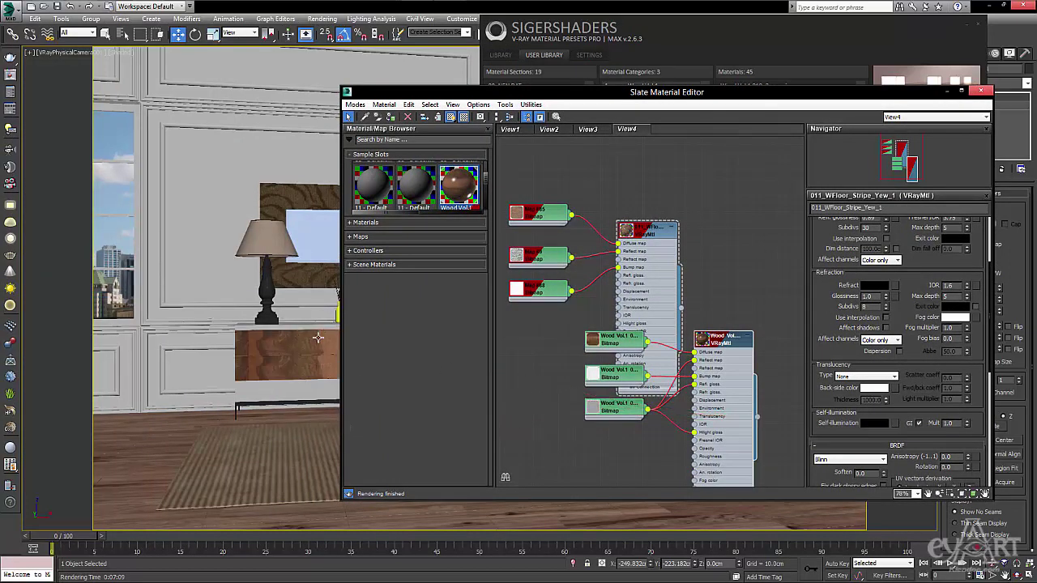
pyautogui.click(290, 387)
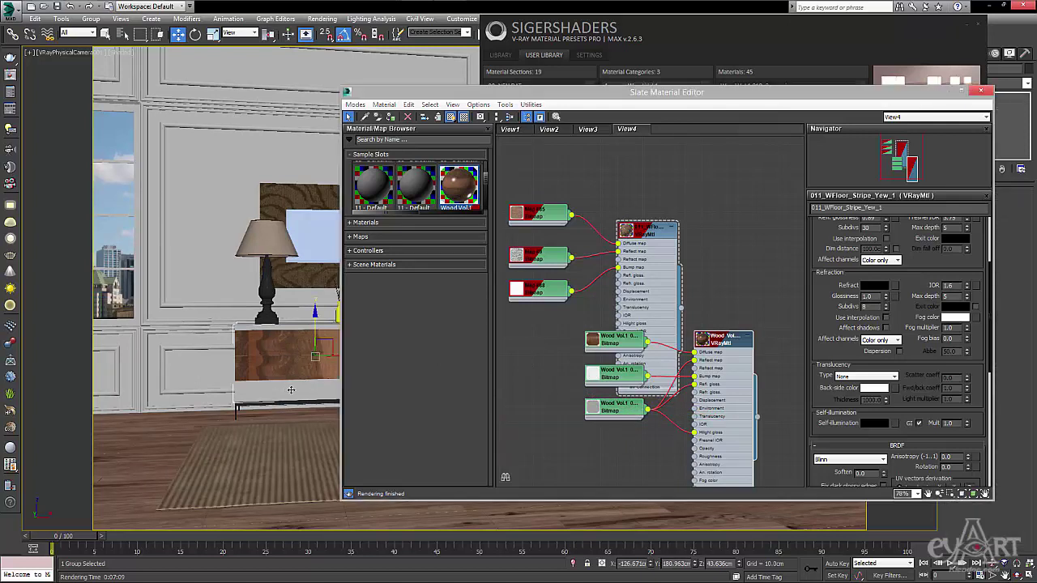
pyautogui.click(727, 348)
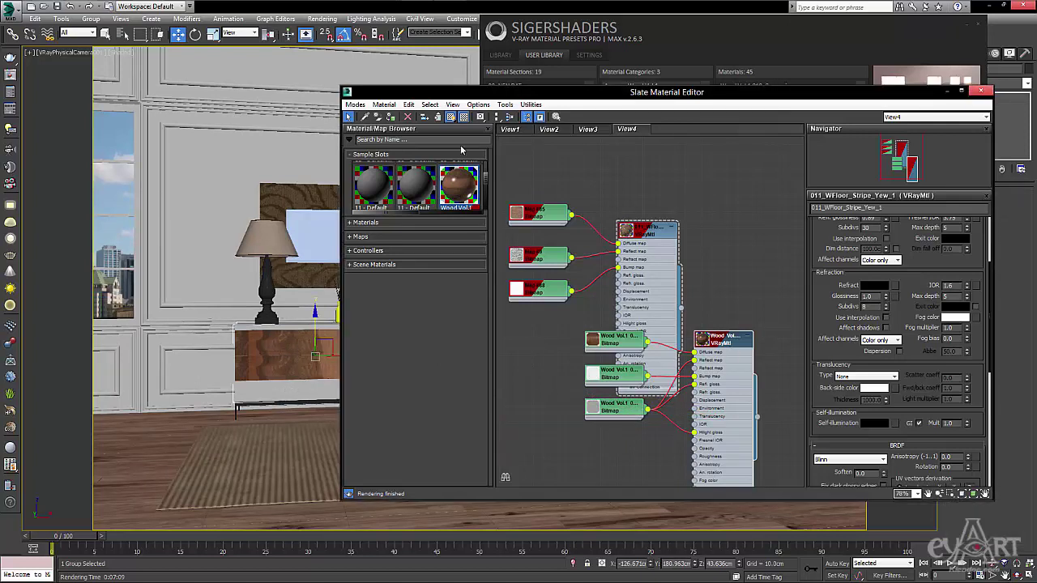
# Apply the Wood Vol.1 038_3 material to the drawer front and body of the nightstand beside the bed.
pyautogui.moveTo(585, 99); pyautogui.dragTo(273, 289)
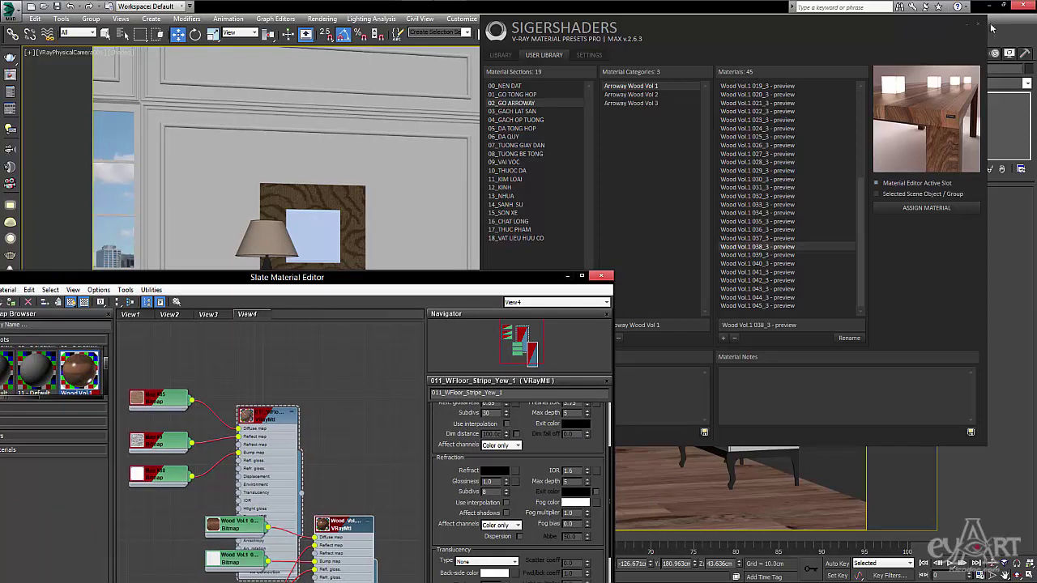
pyautogui.moveTo(973, 29); pyautogui.dragTo(491, 40)
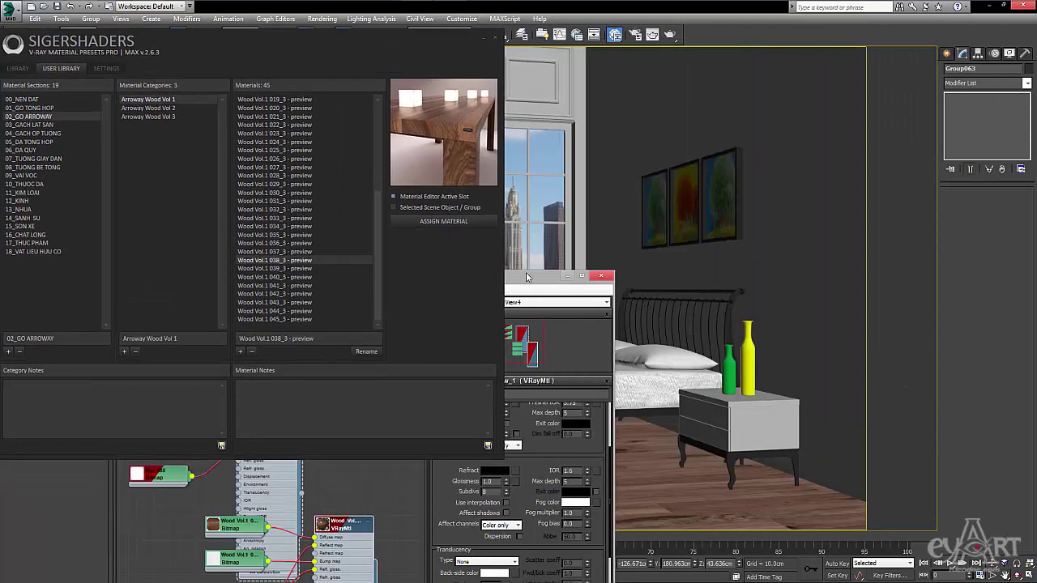
pyautogui.click(523, 278)
pyautogui.moveTo(523, 277); pyautogui.dragTo(533, 216)
pyautogui.moveTo(389, 542); pyautogui.dragTo(739, 420)
pyautogui.moveTo(367, 230); pyautogui.dragTo(713, 405)
pyautogui.click(713, 405)
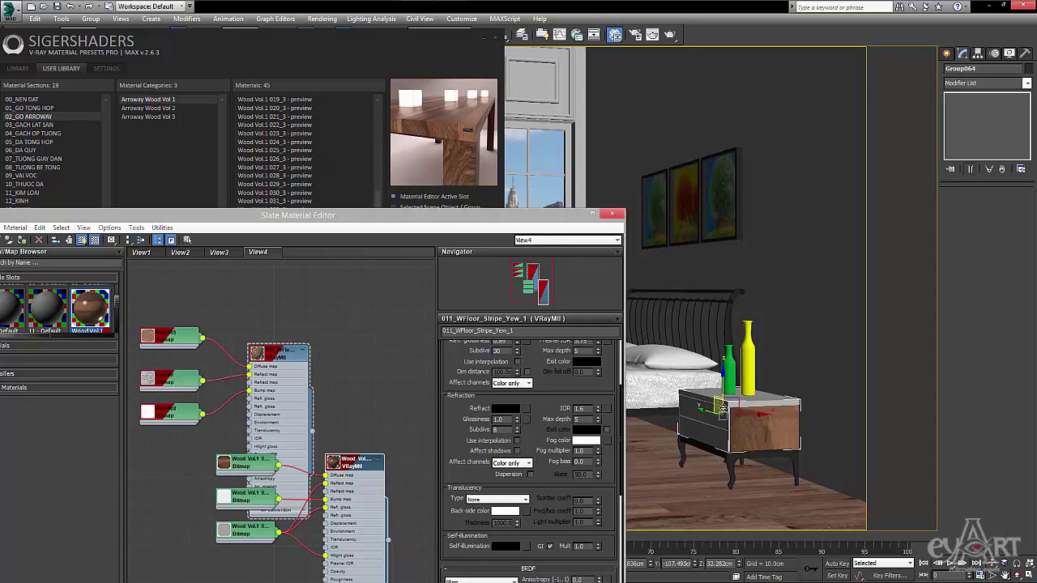
pyautogui.click(23, 241)
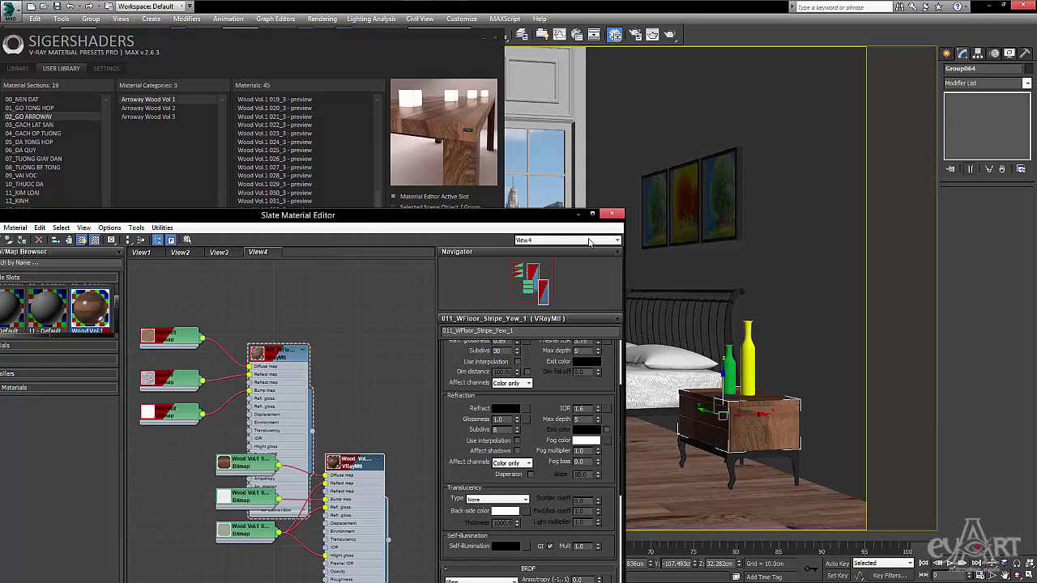
# Close the material editor and the SigerShaders window, and start a production render of the camera view.
pyautogui.click(615, 215)
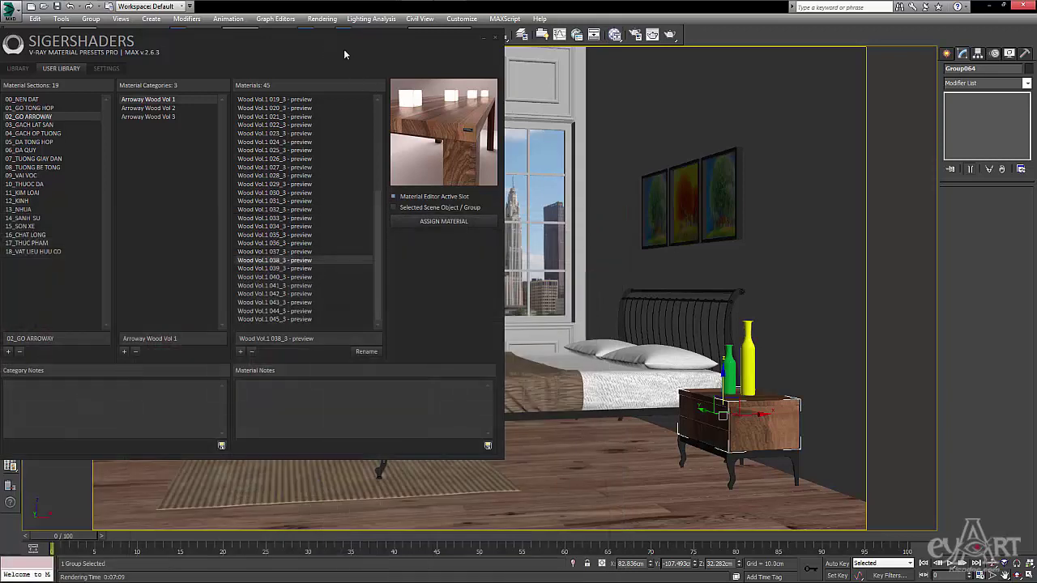
pyautogui.moveTo(343, 55); pyautogui.dragTo(514, 69)
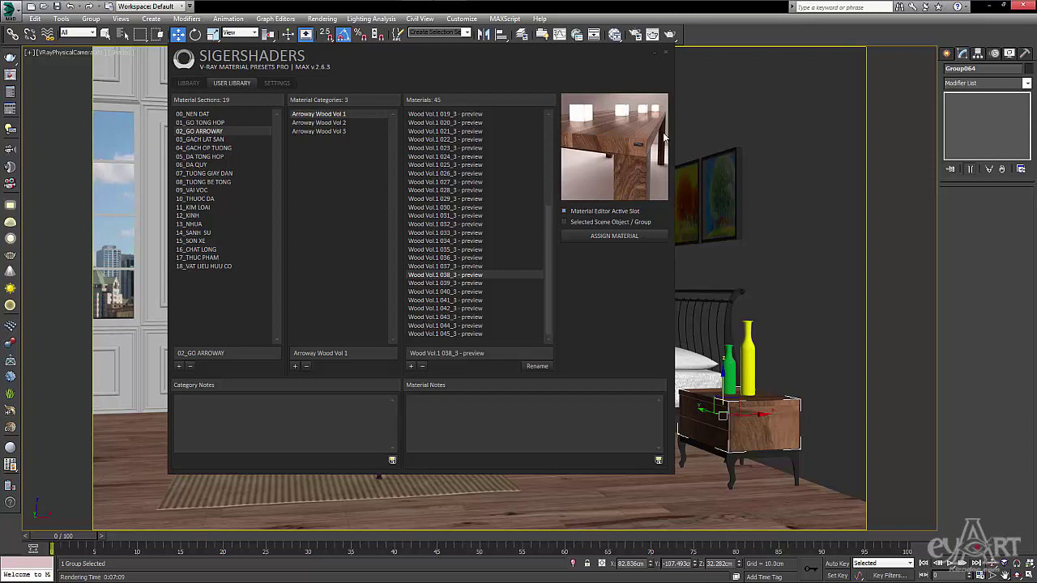
pyautogui.click(666, 55)
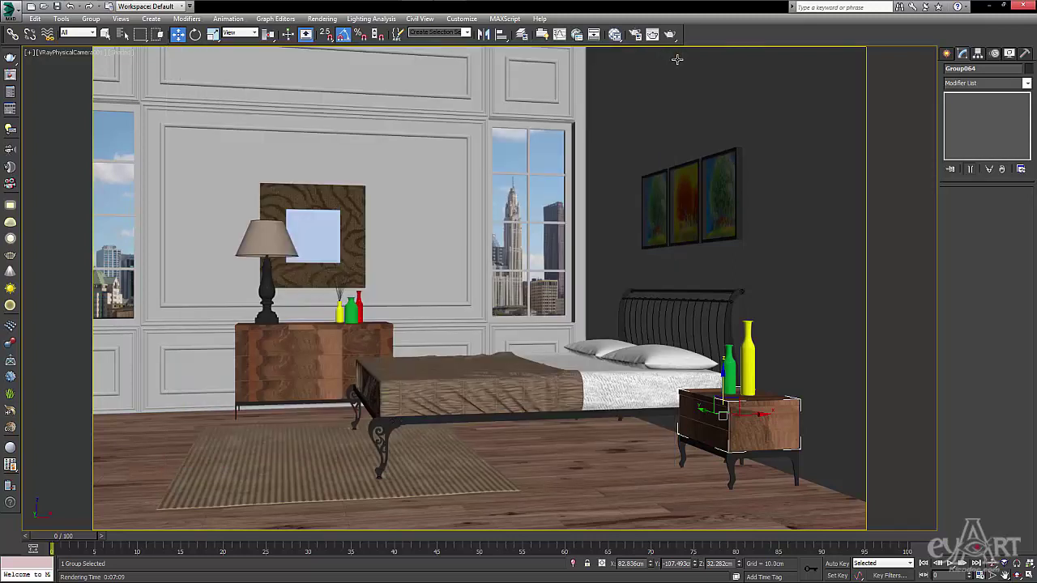
pyautogui.click(670, 34)
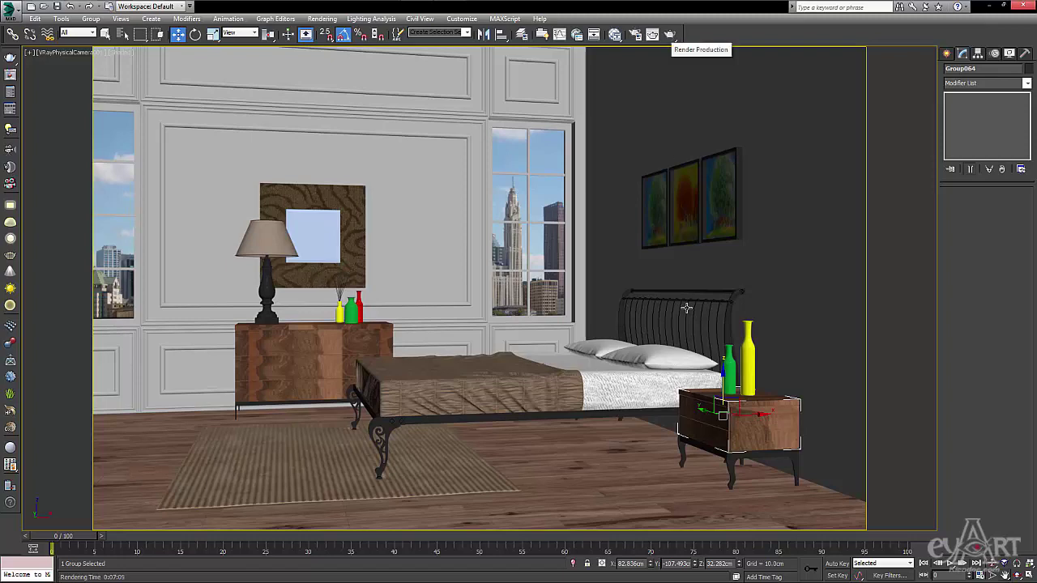